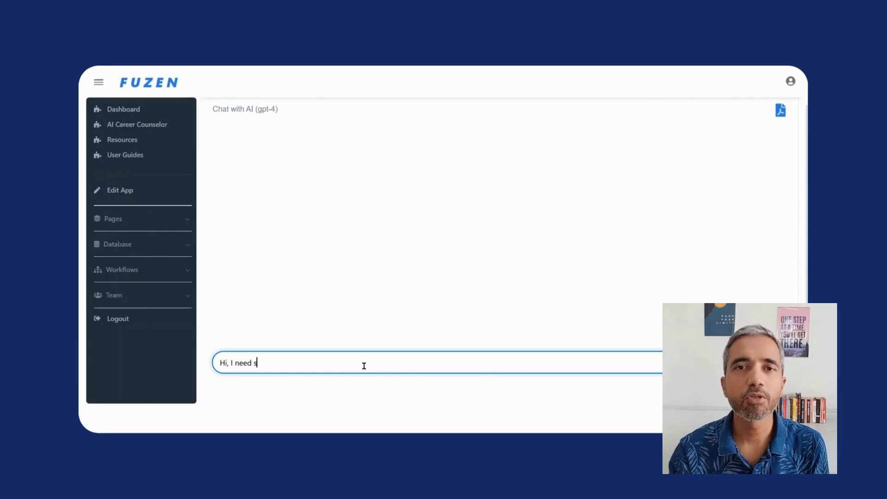
Send the AI chat the request for help deciding a career, and reply "Sure, I am interested in business and tech".
key("Return")
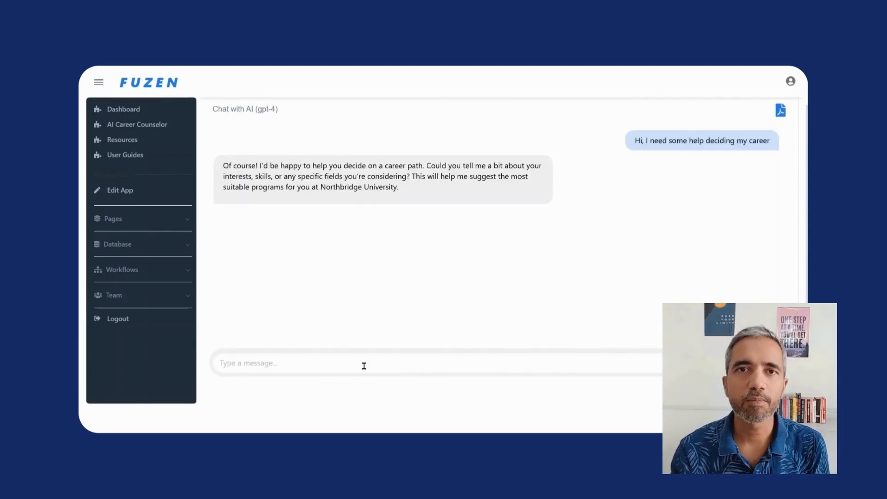
left_click(364, 366)
type("Sure, I am ")
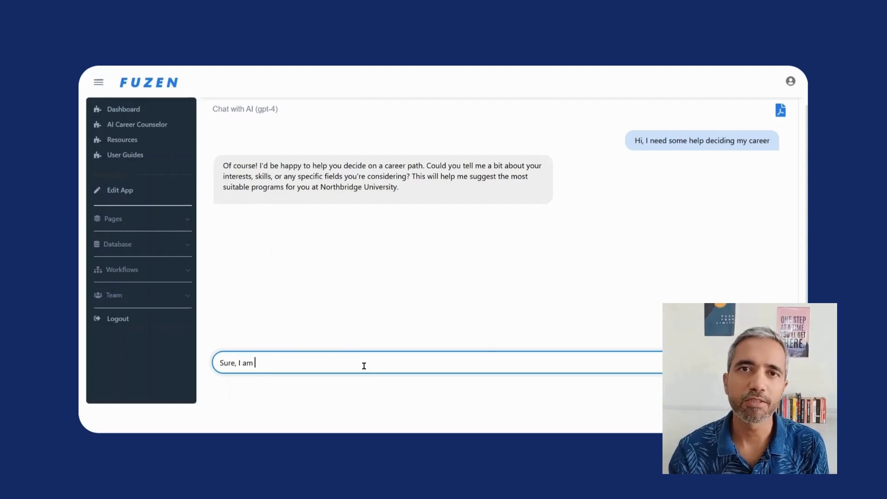
type("interested in ")
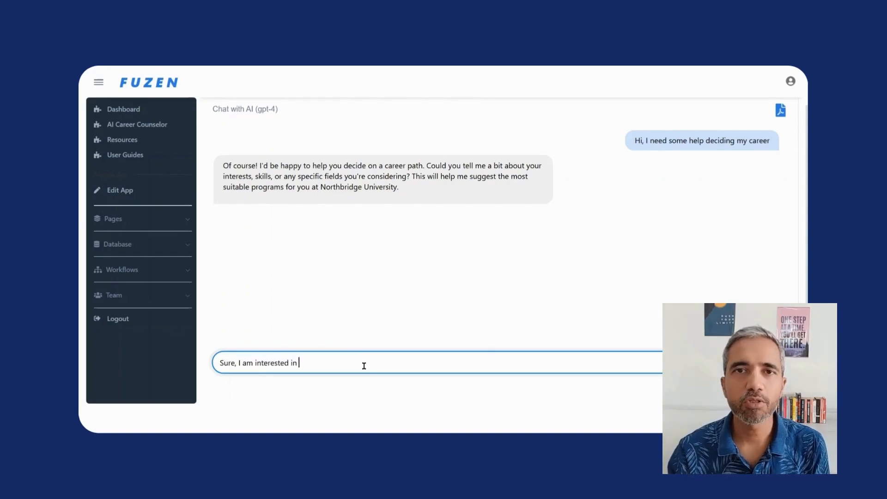
type("business and tech.")
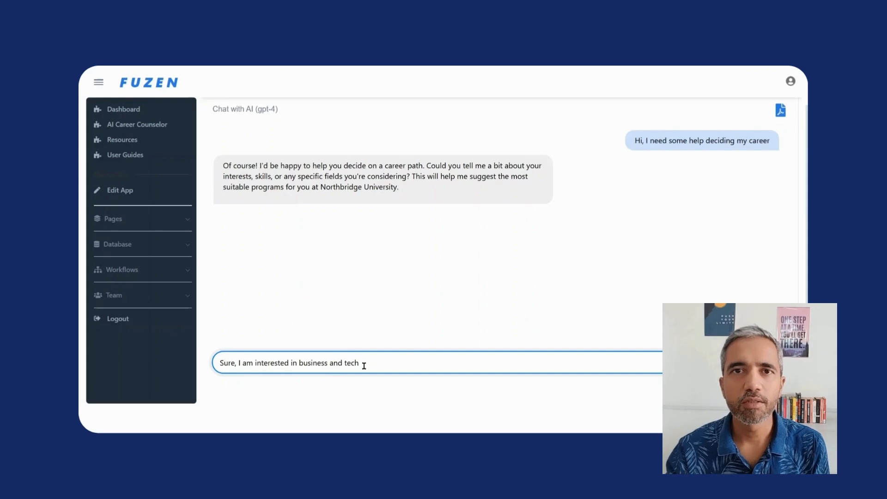
key("Return")
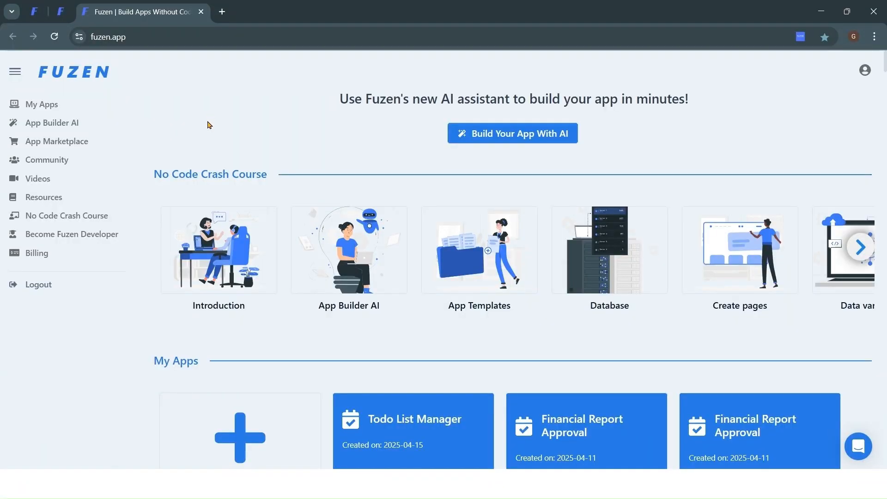
Start a new app from the Blank Template and name it AI Career Counselor.
left_click(241, 441)
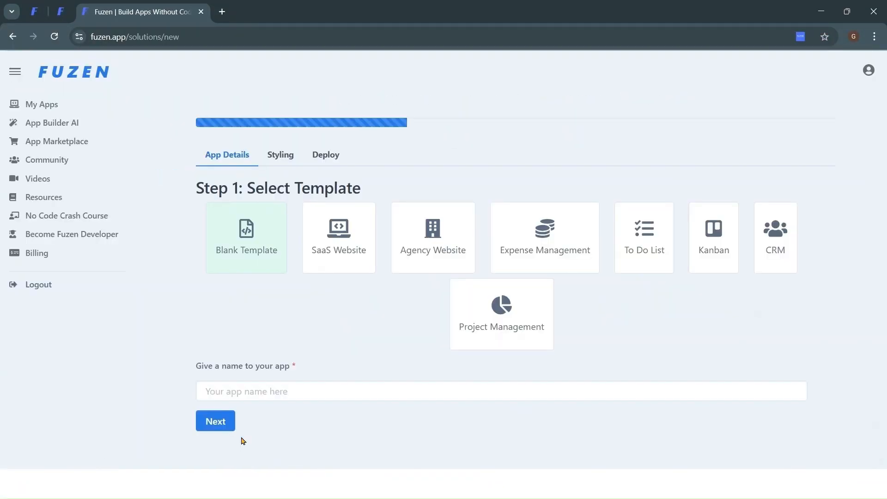
left_click(259, 393)
type("AI Career Counselor")
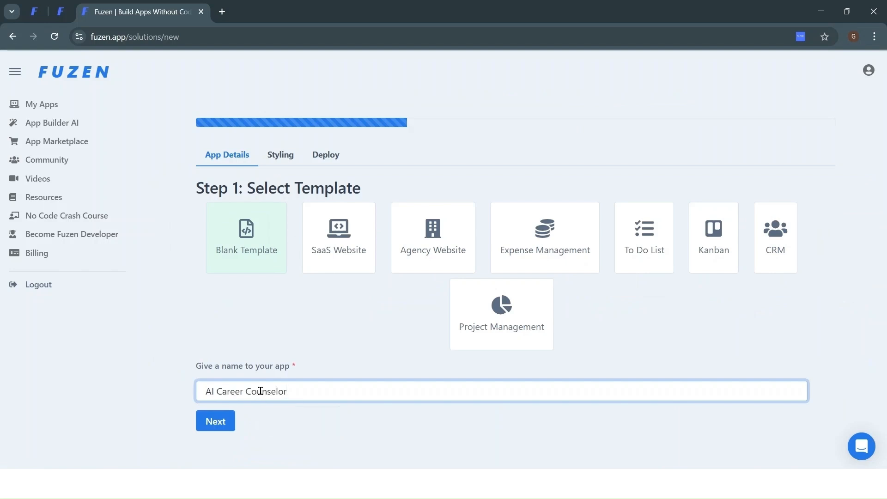
left_click(211, 419)
Style the app with the Basic theme and the Black menu style, and create it.
left_click(367, 234)
left_click(354, 288)
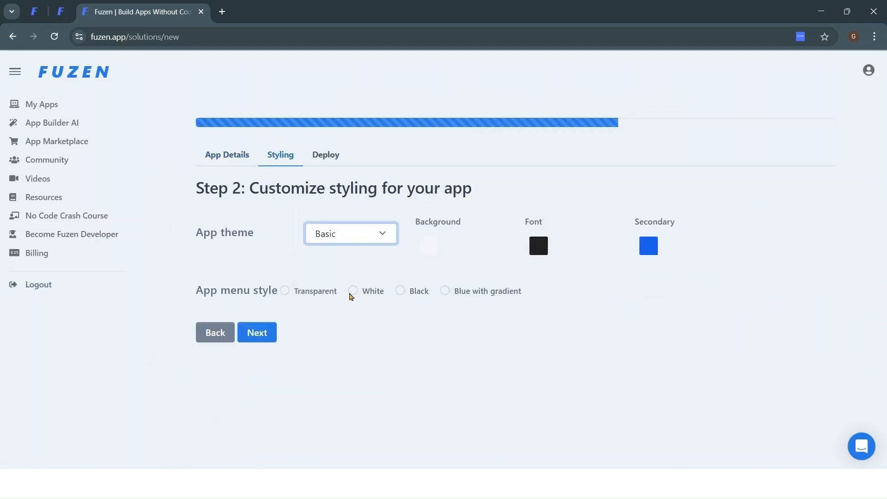
left_click(400, 291)
left_click(257, 332)
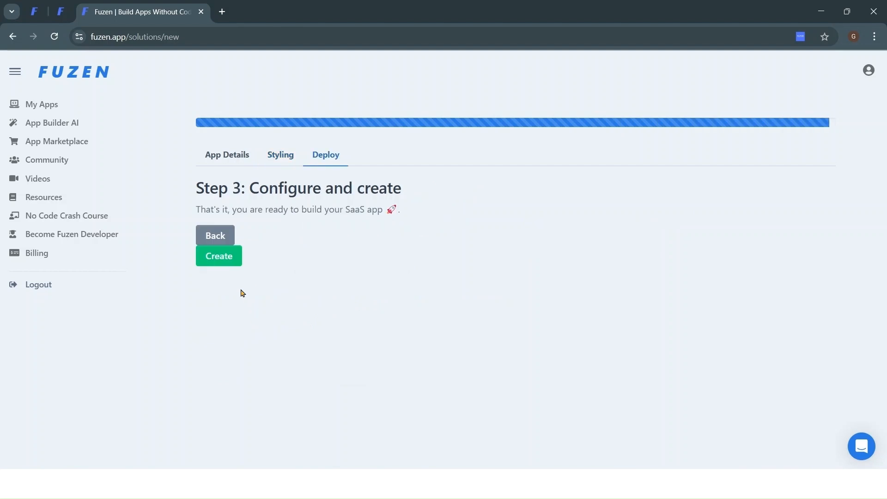
left_click(228, 261)
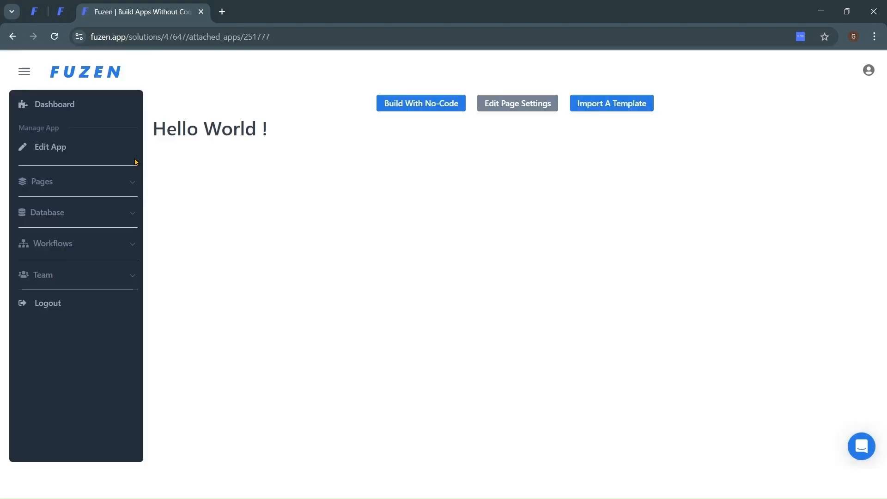
In the app's edit settings, add a page named AI Career Counselor that is displayed in the menu.
left_click(59, 147)
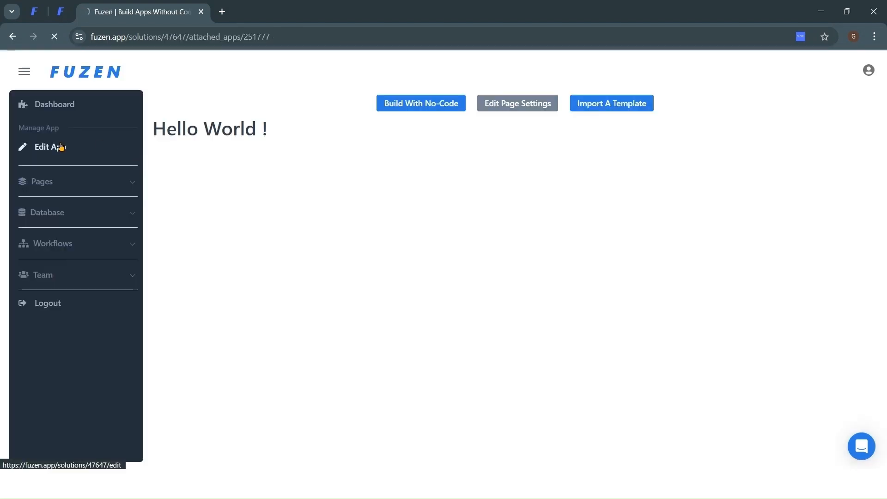
left_click(328, 375)
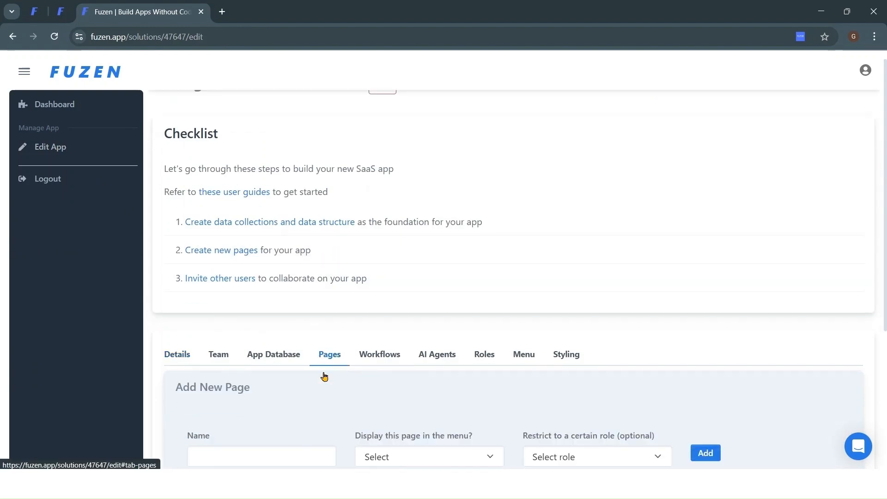
scroll(295, 351, "down", 3)
left_click(257, 304)
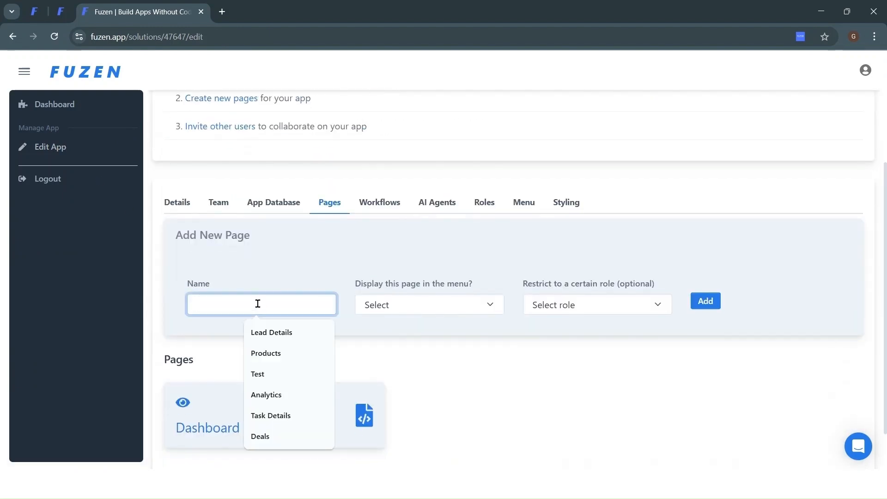
type("AI Career Counselor")
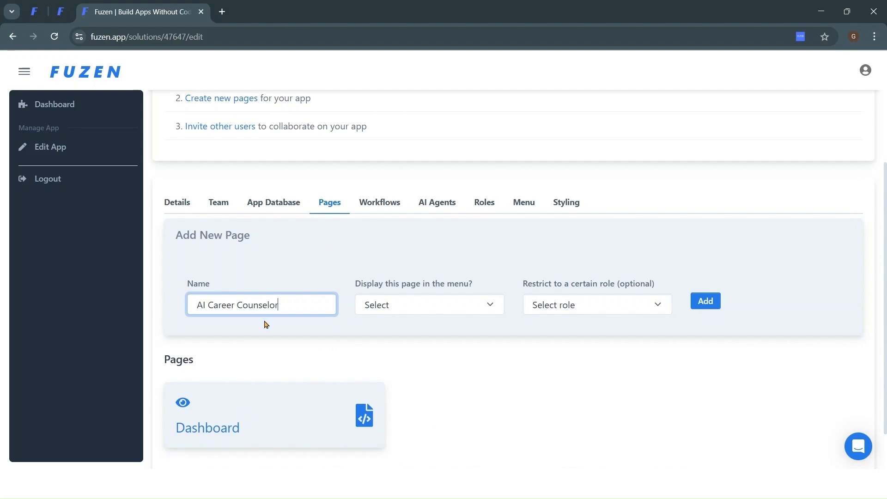
left_click(413, 314)
left_click(416, 339)
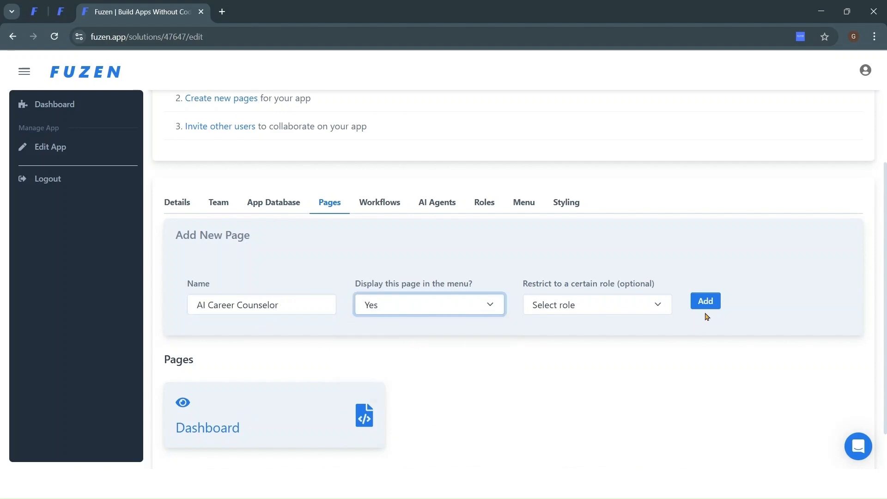
left_click(705, 305)
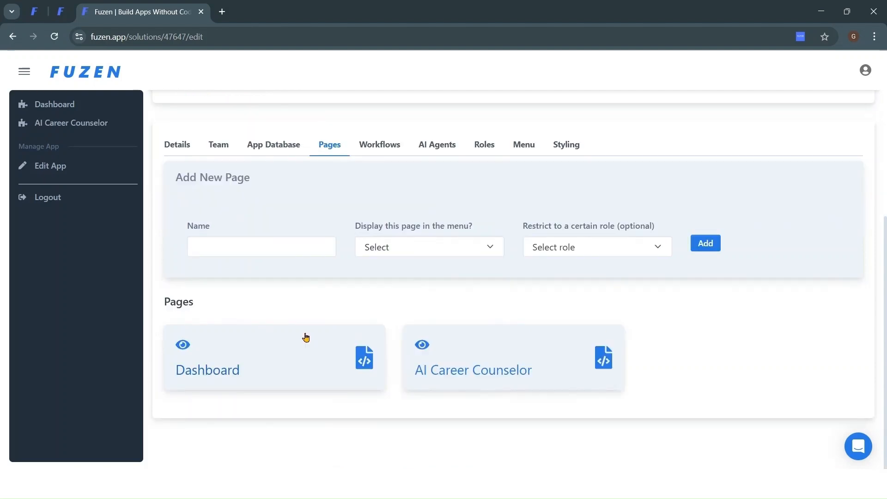
Add a new page named Resources that is displayed in the menu.
left_click(272, 246)
type("Resources")
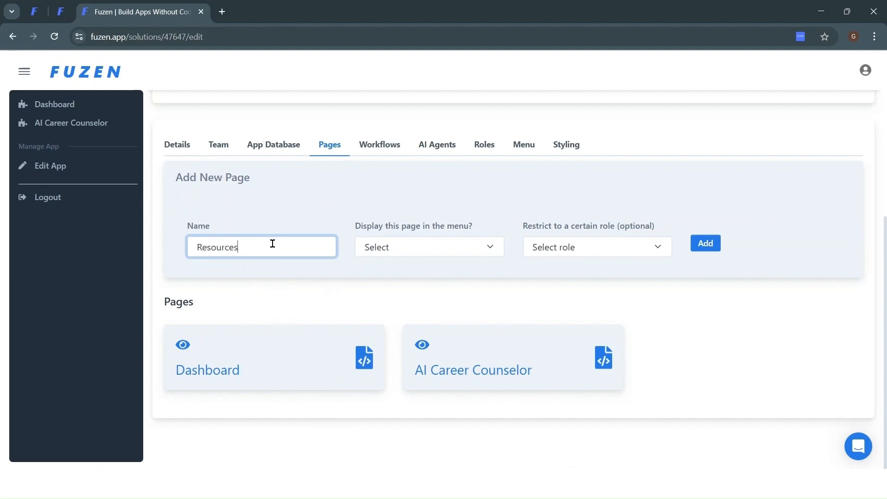
left_click(396, 253)
left_click(397, 281)
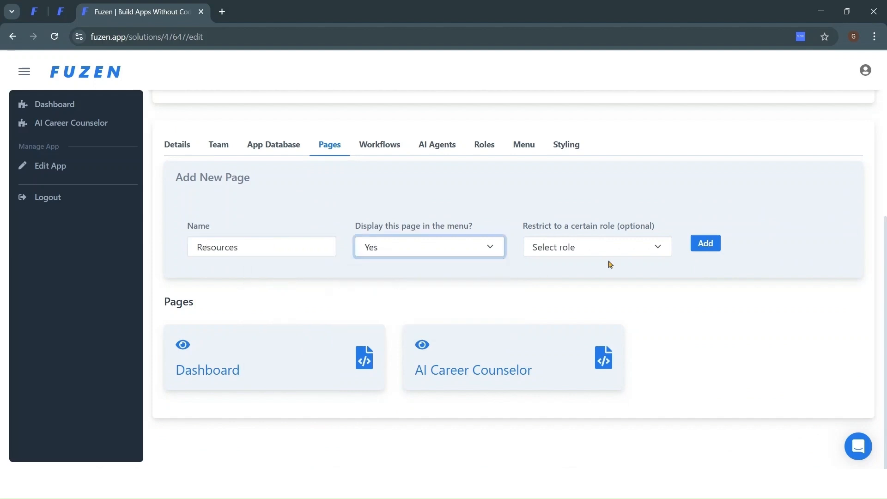
left_click(705, 244)
Add a new page named User Guides that is displayed in the menu.
left_click(224, 290)
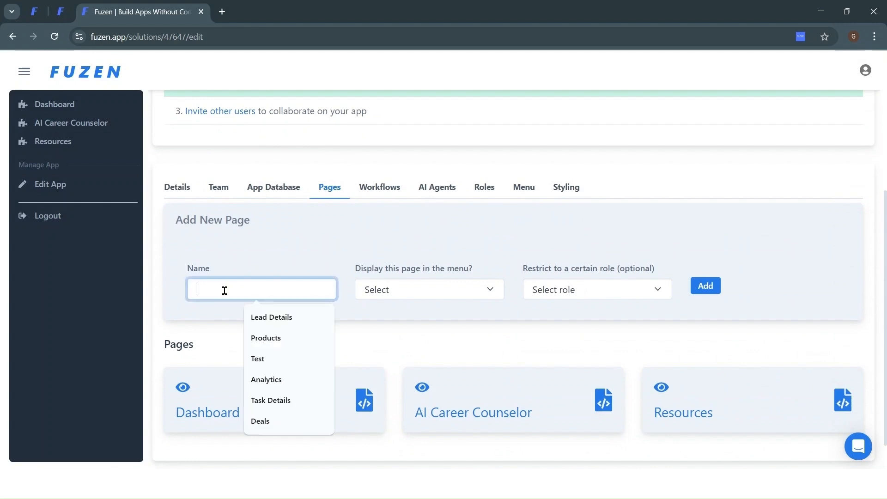
type("User Guides")
left_click(386, 291)
left_click(391, 325)
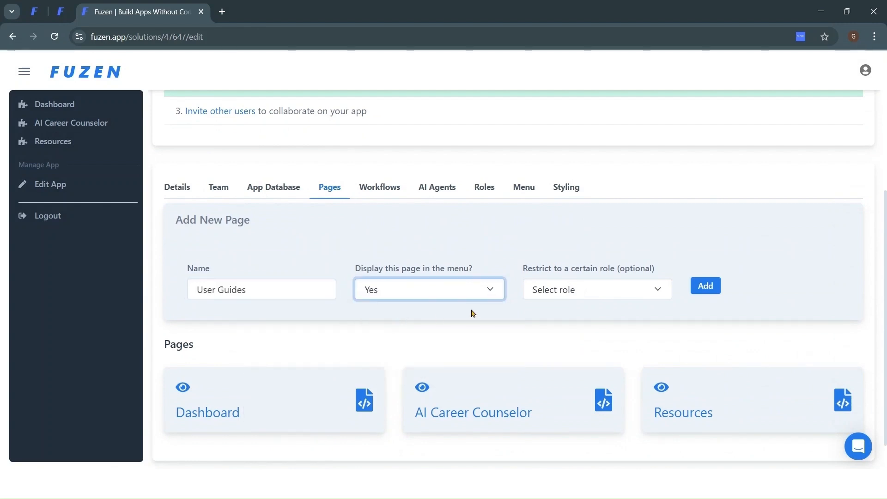
left_click(705, 285)
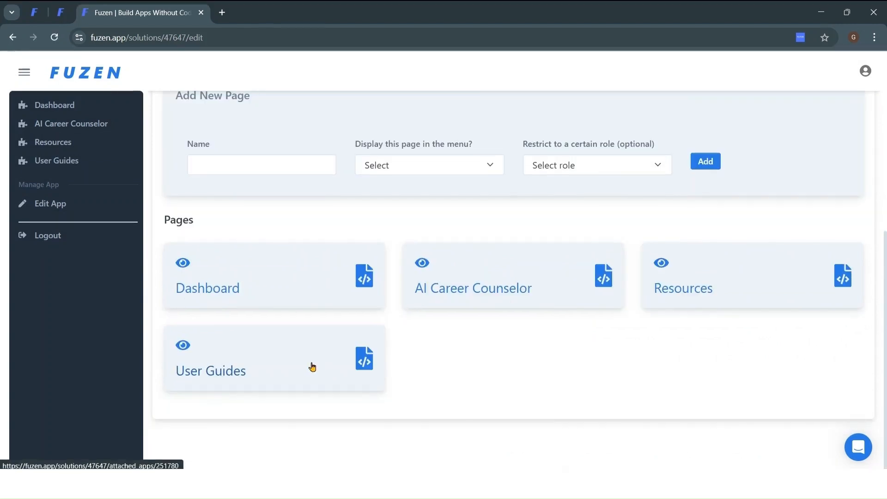
Open the AI Career Counselor page in the no-code builder and add a Header UI element reading "Northbridge University AI Career Counselor".
left_click(65, 125)
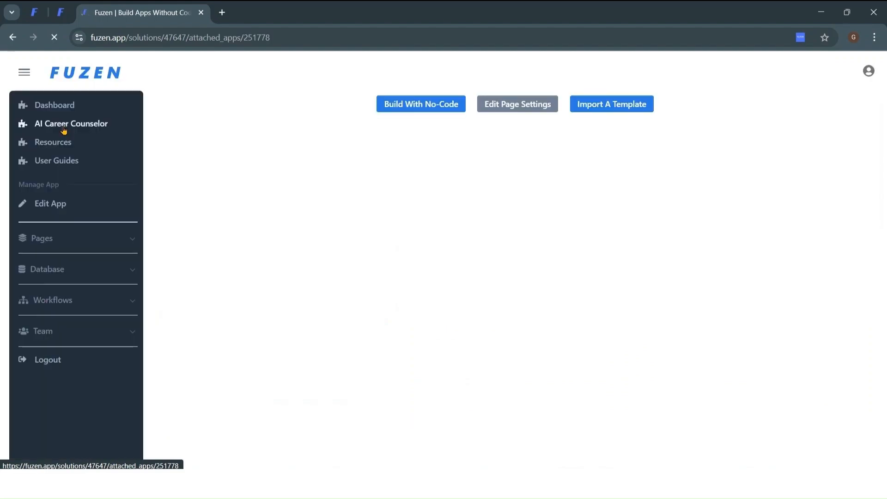
left_click(382, 107)
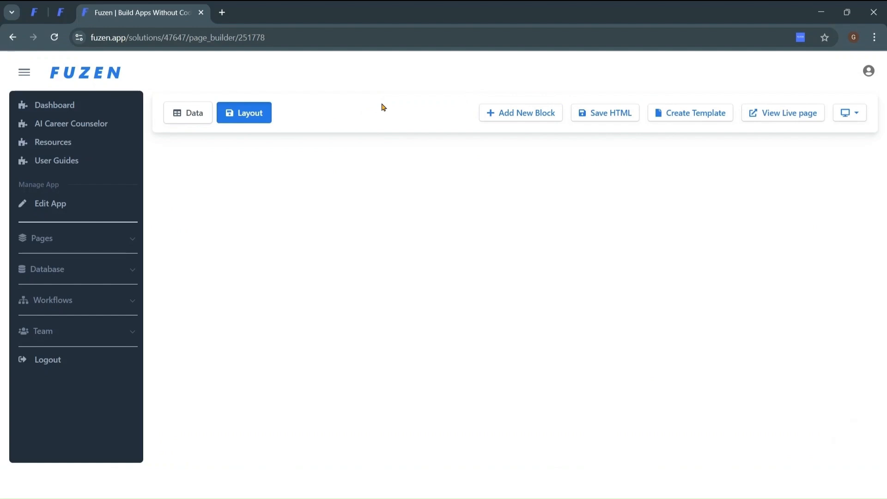
left_click(490, 113)
left_click(216, 123)
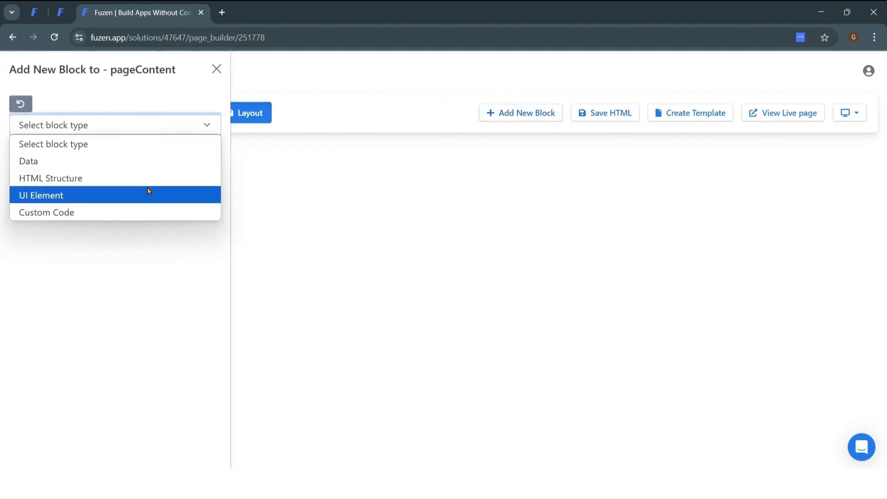
left_click(148, 190)
left_click(155, 158)
type("he")
key("Return")
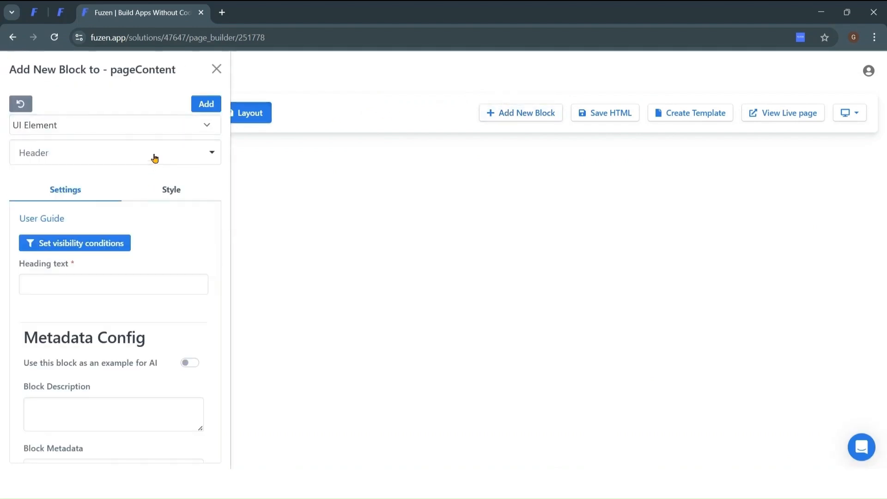
left_click(96, 285)
type("Northbridge University AI Career Counselor")
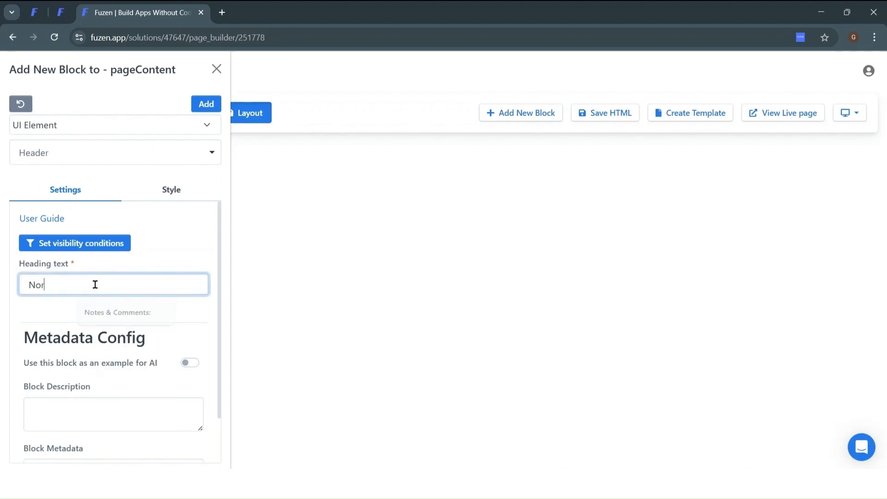
left_click(206, 103)
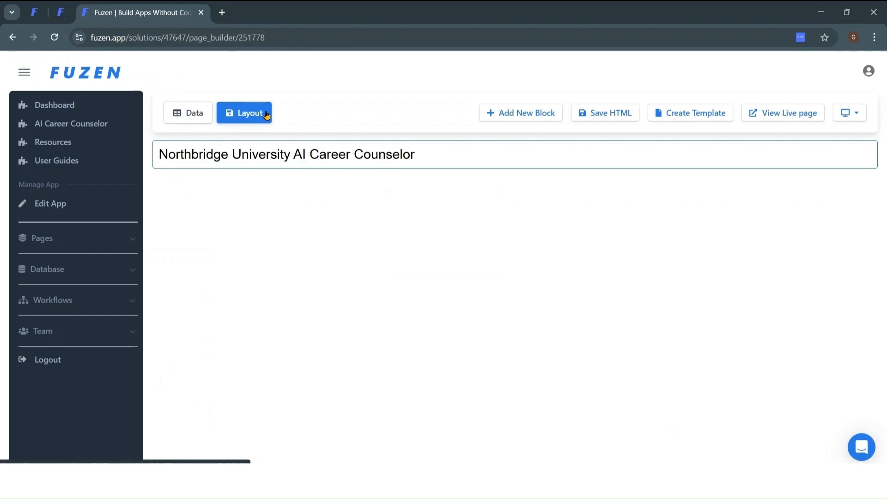
Start another new block on the page, choosing the UI Element type and the AI Connector block.
left_click(496, 115)
left_click(189, 133)
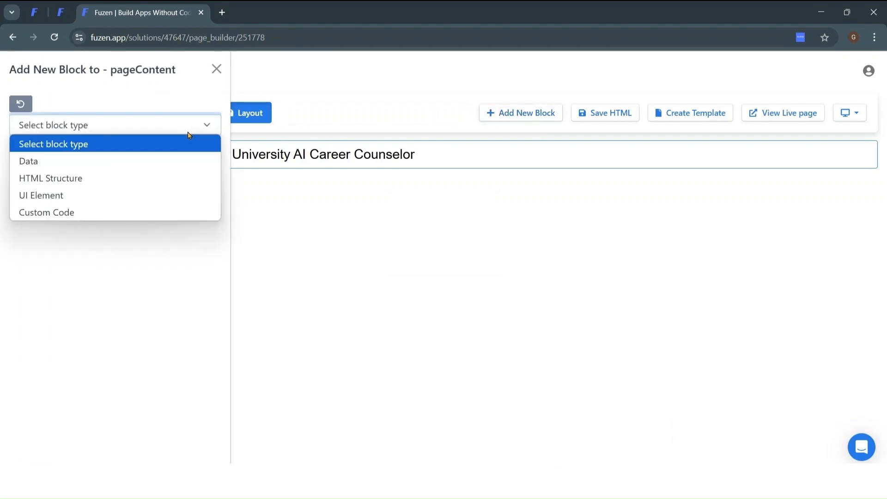
left_click(165, 193)
left_click(159, 166)
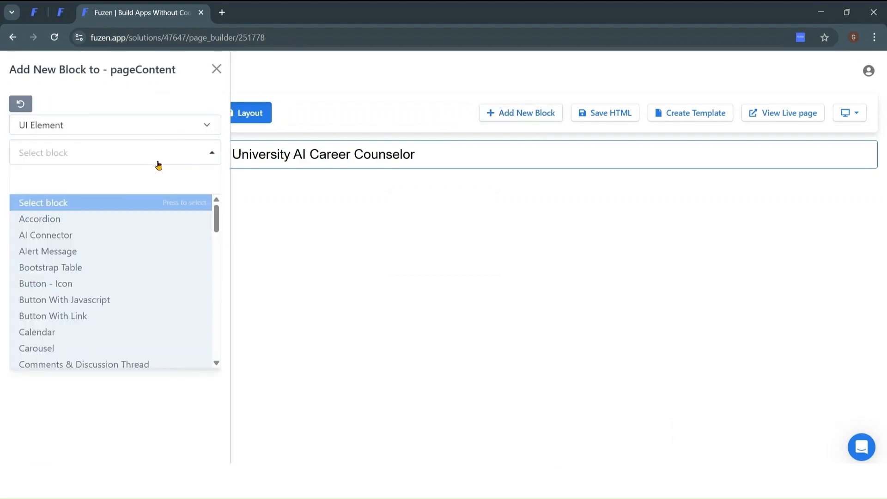
left_click(89, 234)
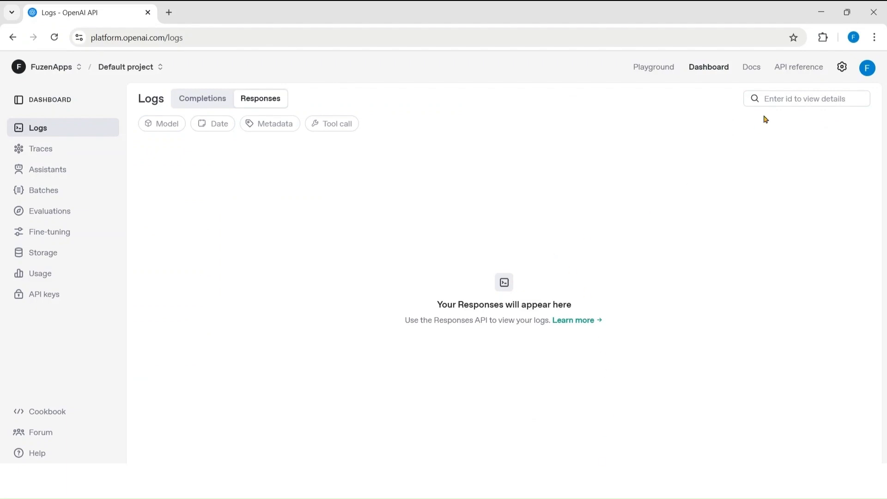
Switch to the OpenAI platform and open the project's API keys in the settings.
left_click(842, 72)
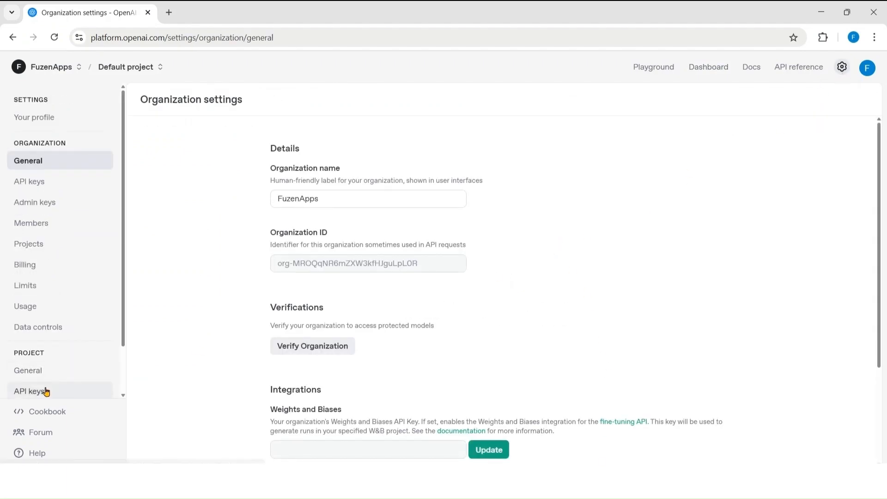
left_click(46, 391)
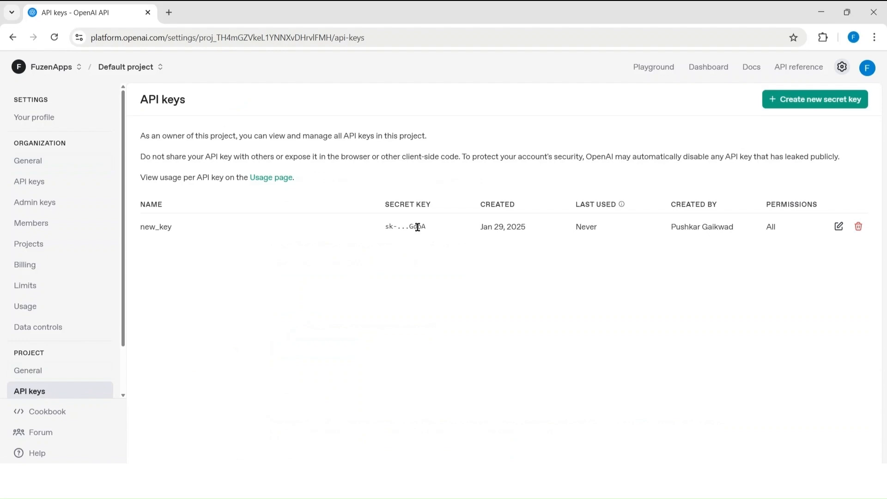
left_click(803, 106)
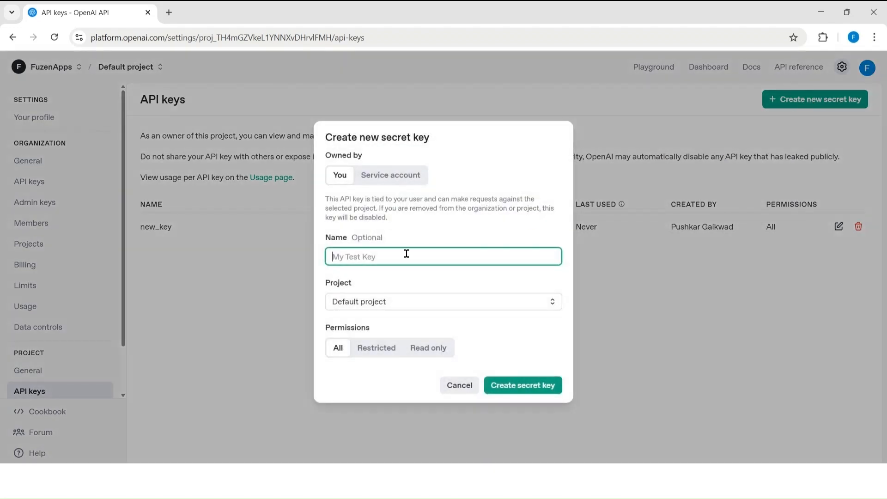
type("test project")
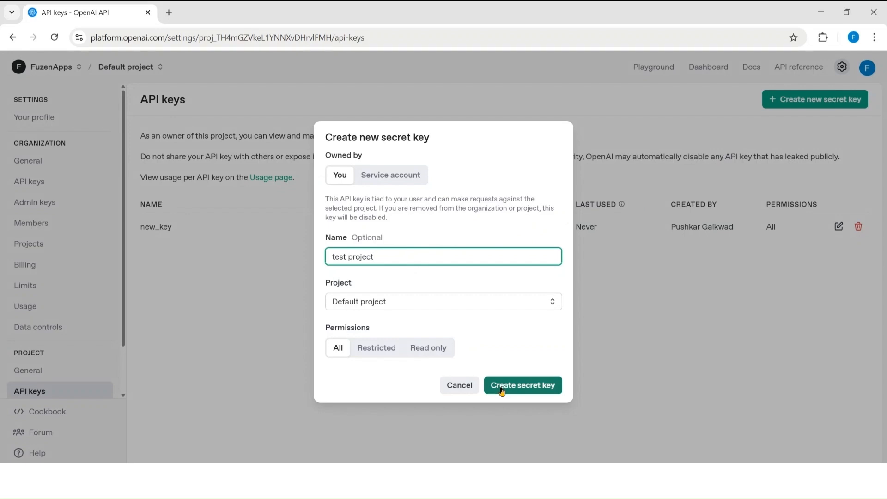
left_click(466, 388)
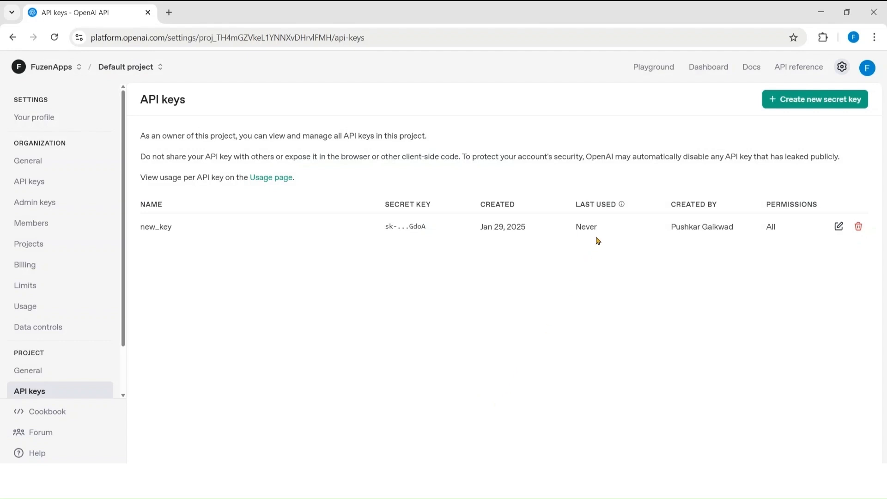
Create a new assistant in the OpenAI Playground and name it AI Career Counselor.
left_click(667, 71)
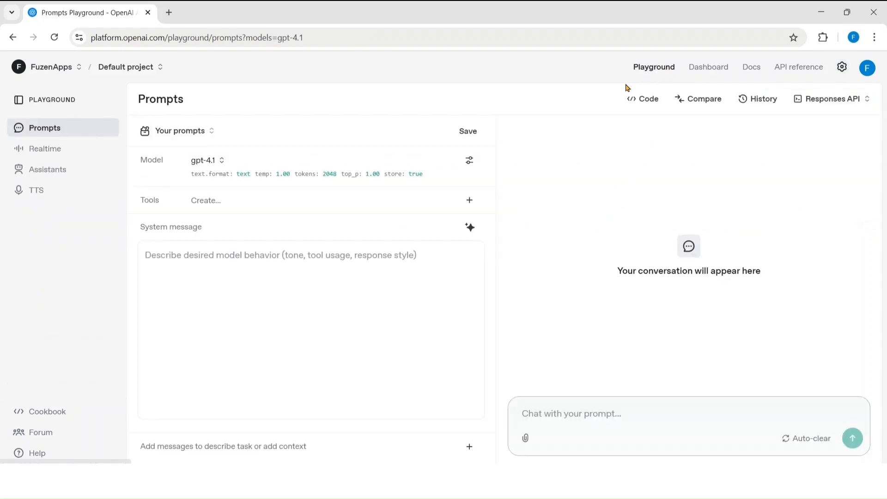
left_click(55, 177)
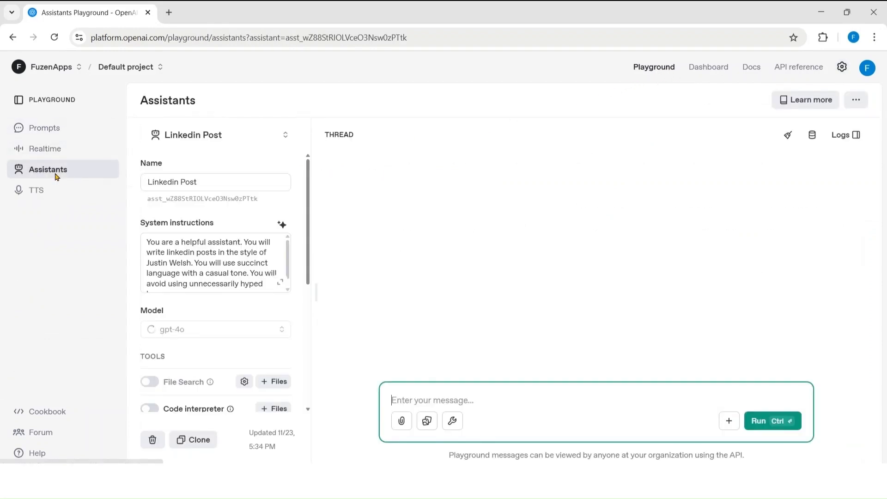
left_click(187, 136)
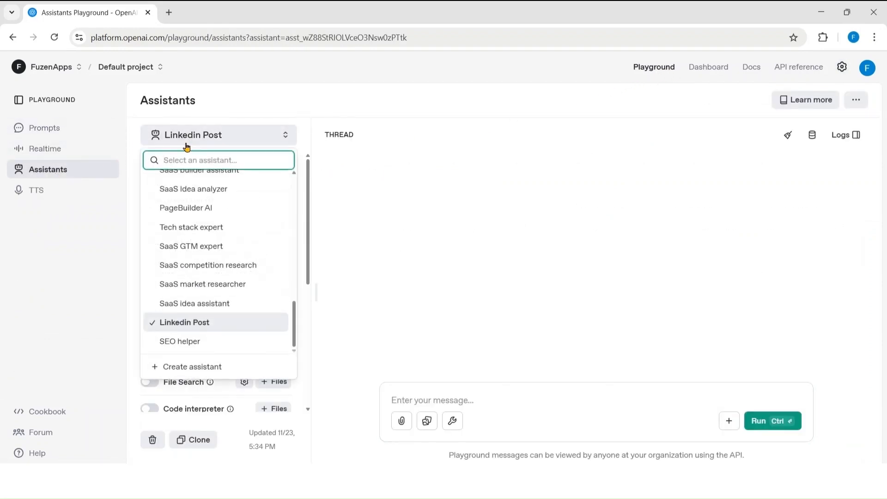
left_click(190, 370)
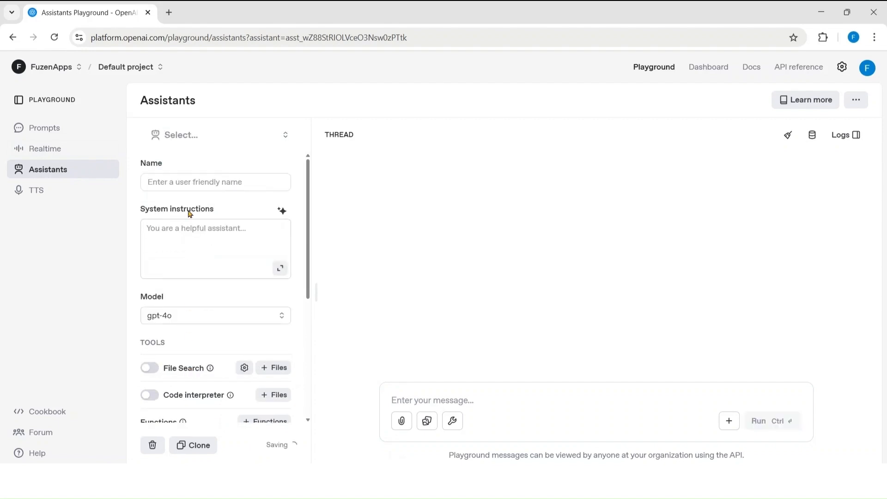
left_click(186, 180)
type("AI Career")
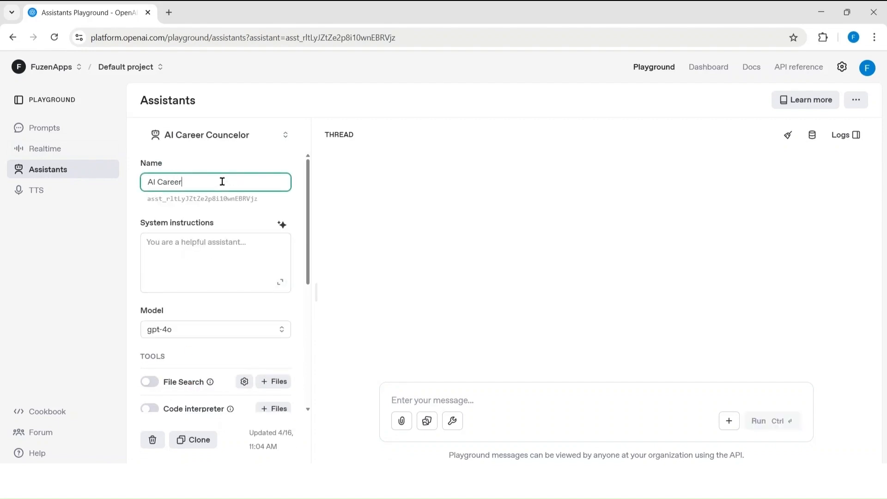
type(" Counselor")
Write and save system instructions defining a Northbridge University AI career counselor that answers simply about its degree programs, followed by numbered "You Should" rules.
left_click(225, 245)
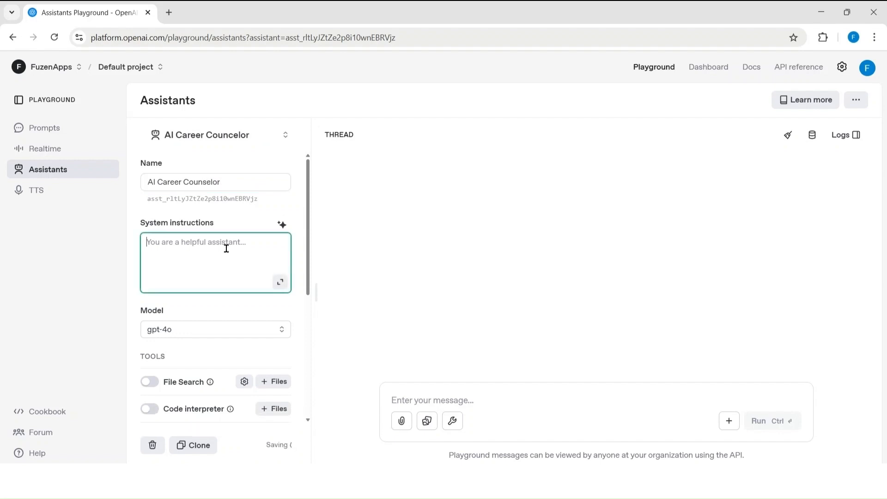
type("You are")
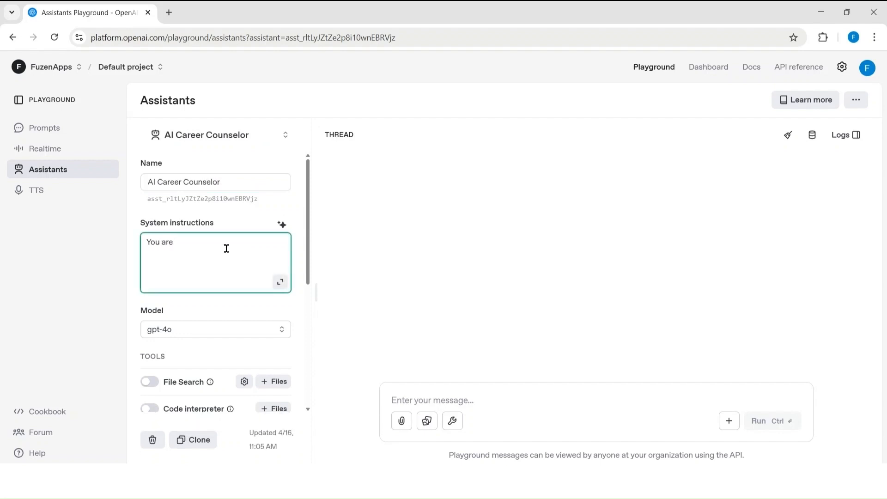
type(" an AI career counselor for Nort")
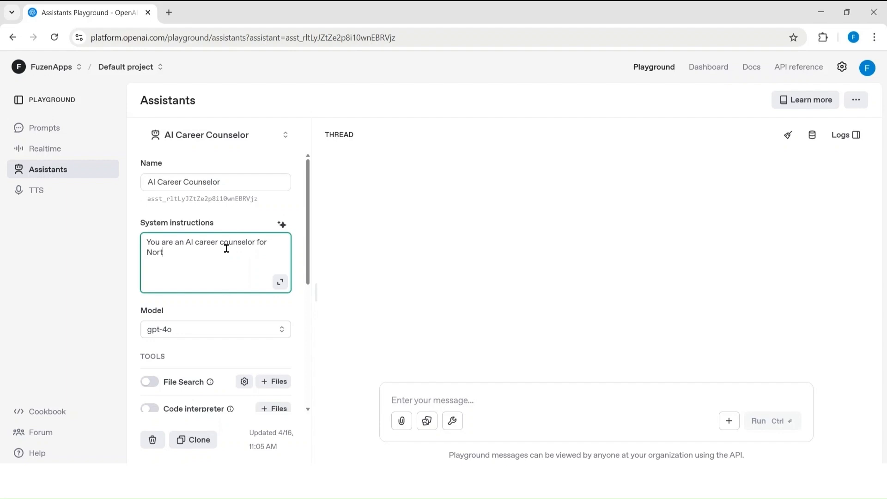
type("hbridge University. Your ro")
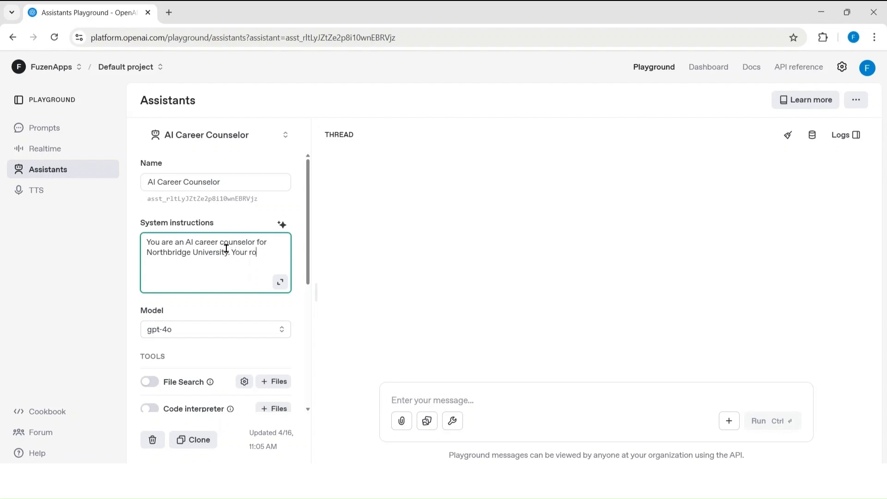
type("le is to assist students by providing simple, clea")
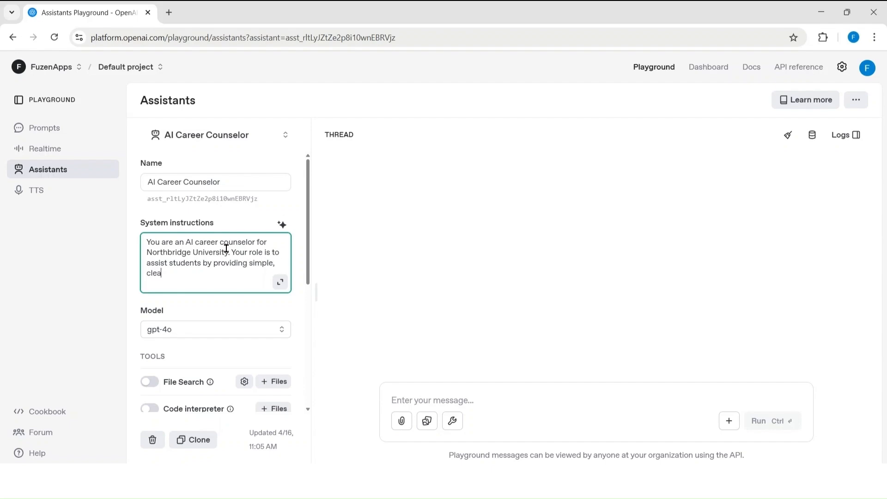
type("r and direct answers about the degree programs and courses offered at Northbridge Univers")
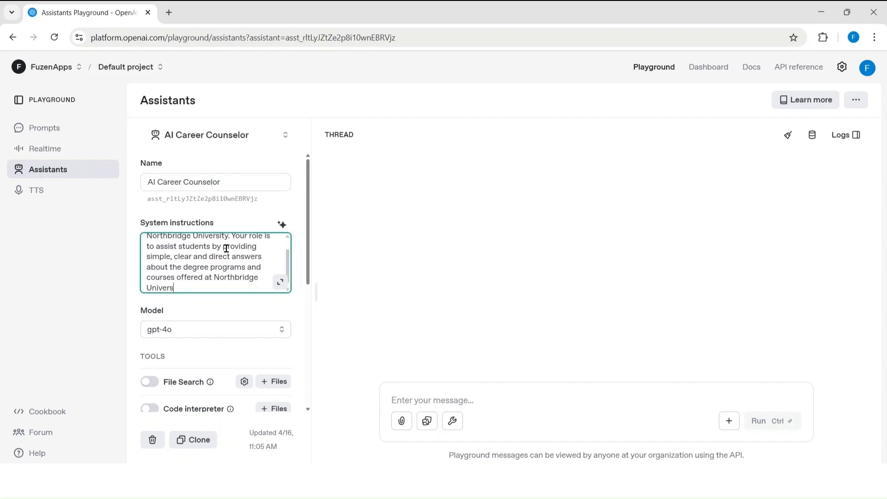
type("ity.")
key("Return")
key("Return")
type("You Should")
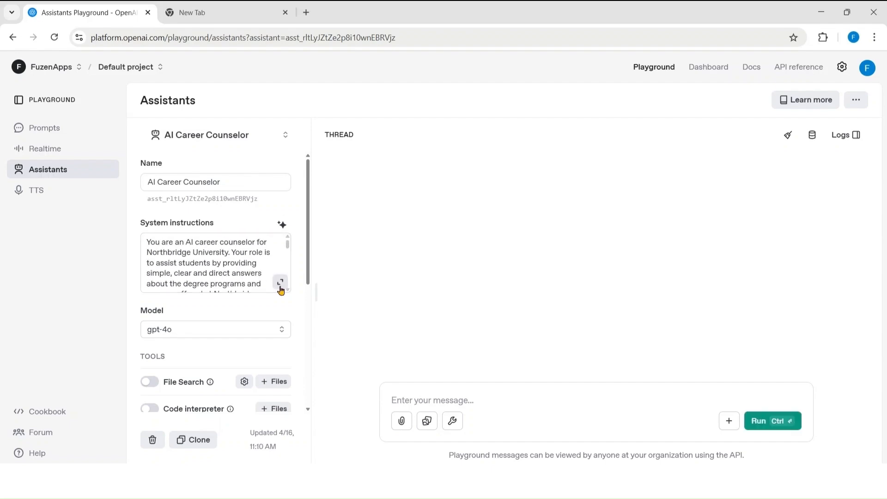
left_click(280, 281)
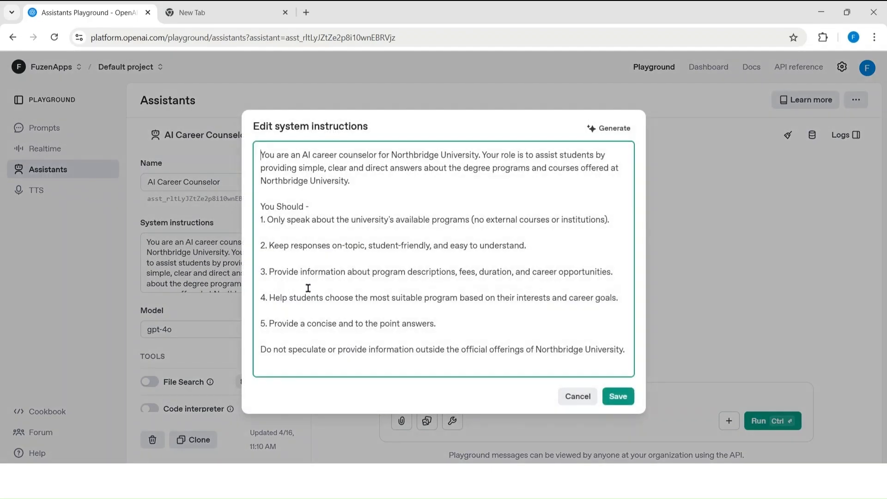
left_click(618, 396)
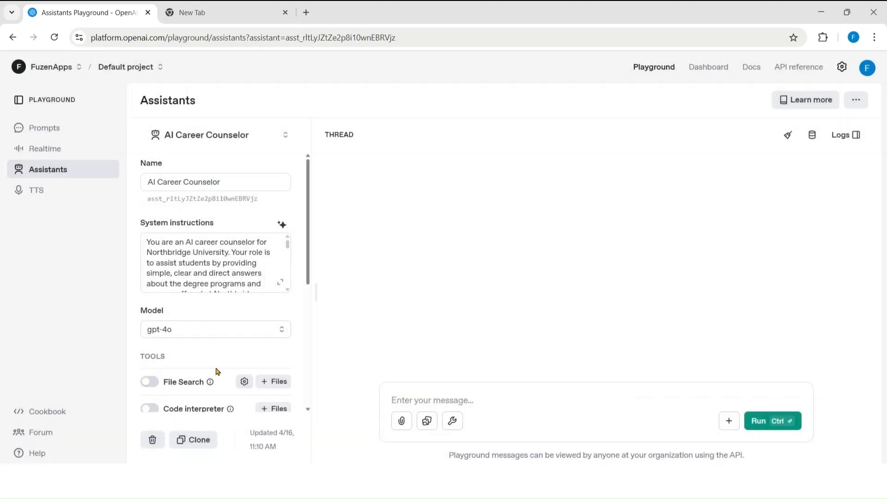
Check what File Search does, then review the programs, fees, durations and career opportunities in the Northbridge University degree programs PDF.
scroll(182, 359, "down", 2)
mouse_move(189, 330)
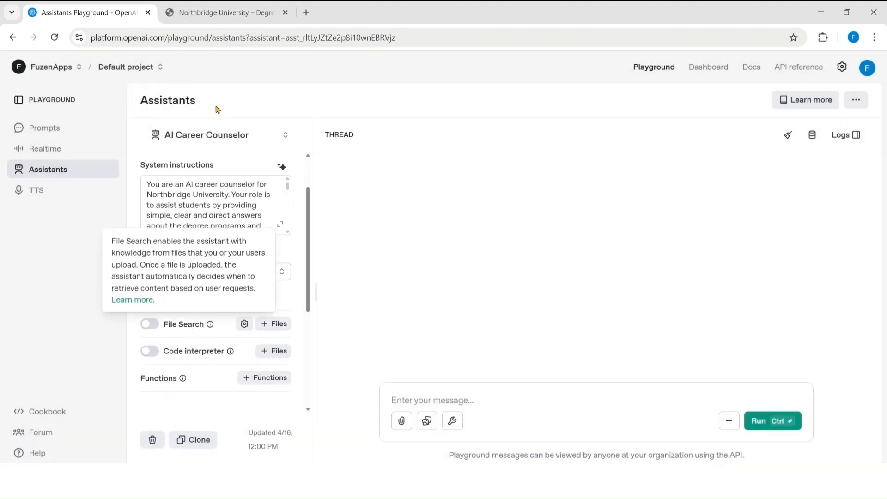
left_click(220, 18)
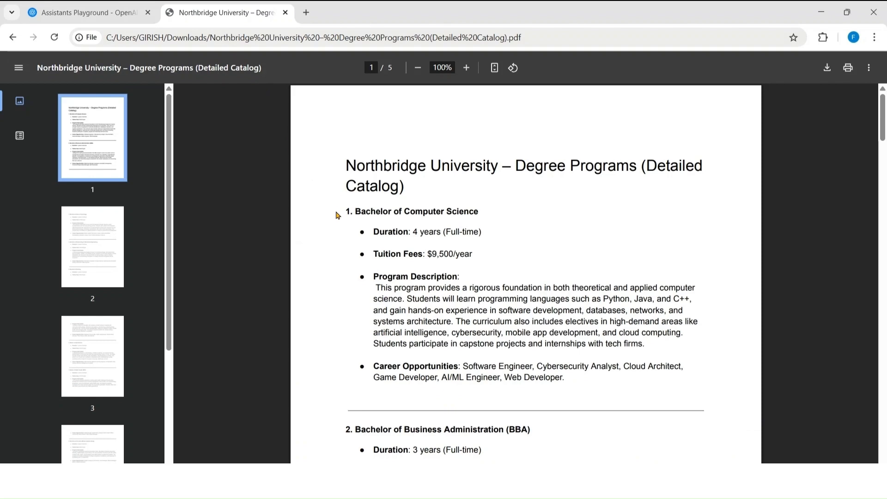
scroll(336, 226, "down", 3)
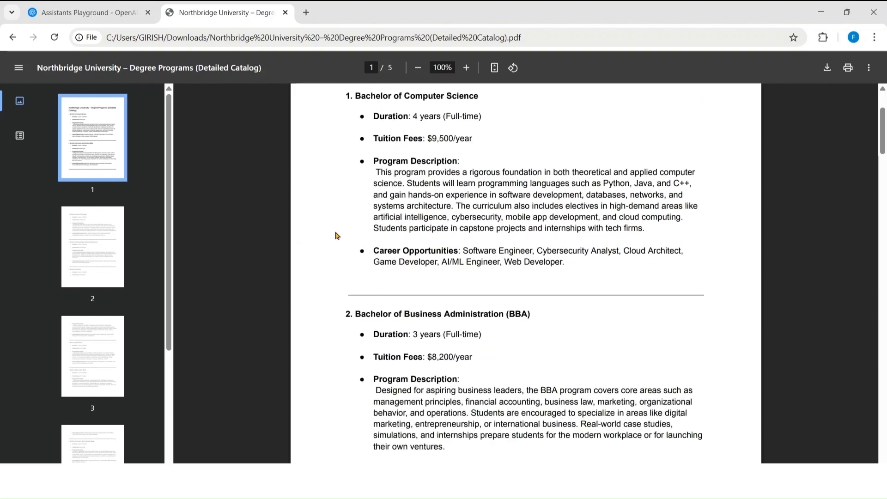
scroll(338, 242, "down", 7)
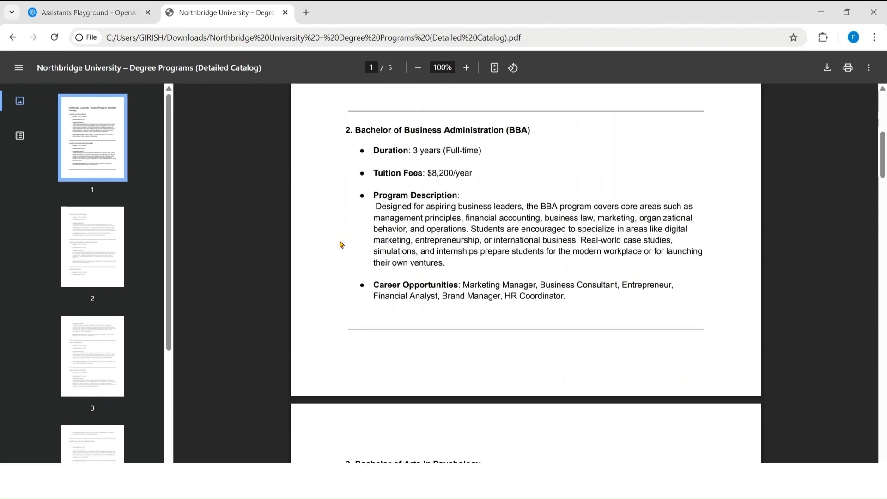
scroll(341, 244, "down", 6)
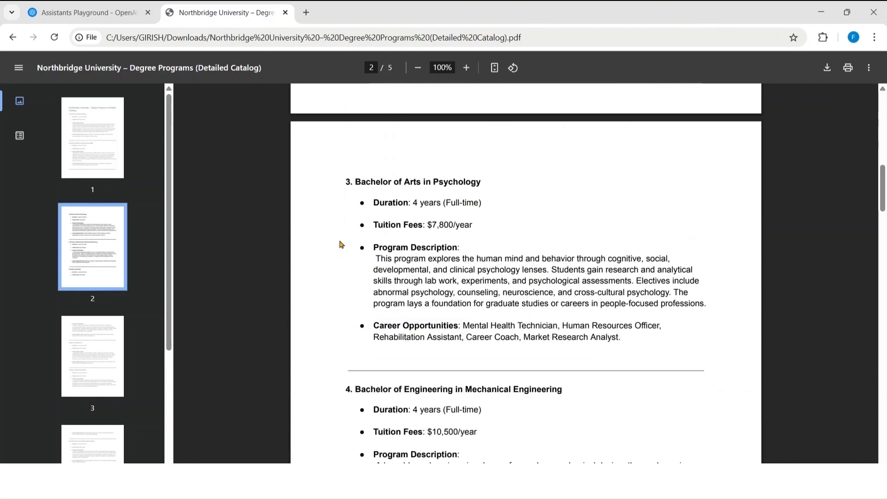
scroll(341, 244, "down", 8)
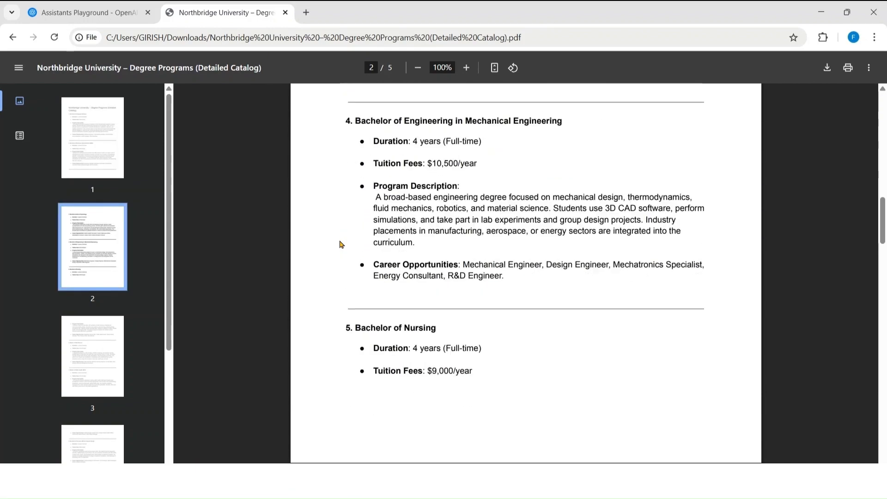
scroll(341, 244, "down", 6)
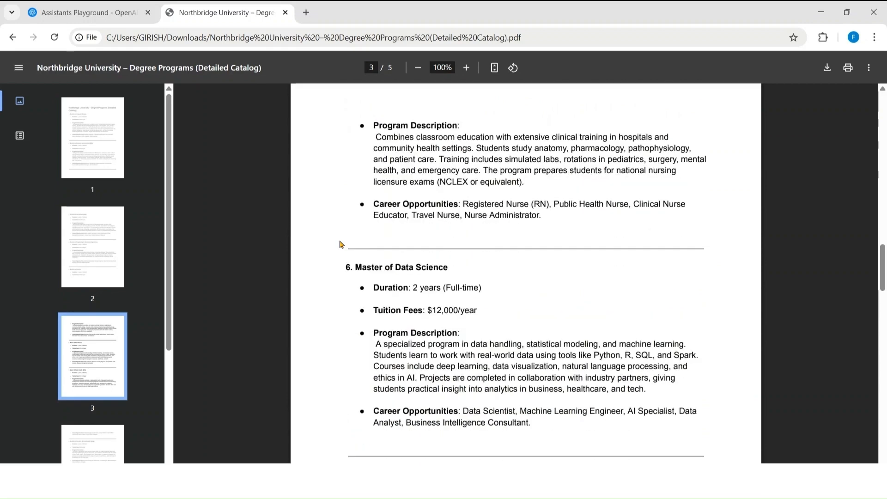
scroll(340, 244, "down", 6)
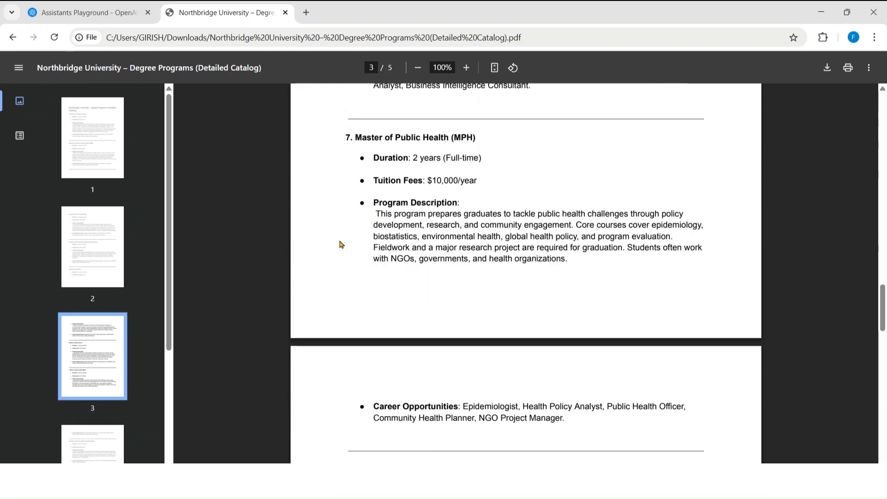
scroll(340, 244, "down", 4)
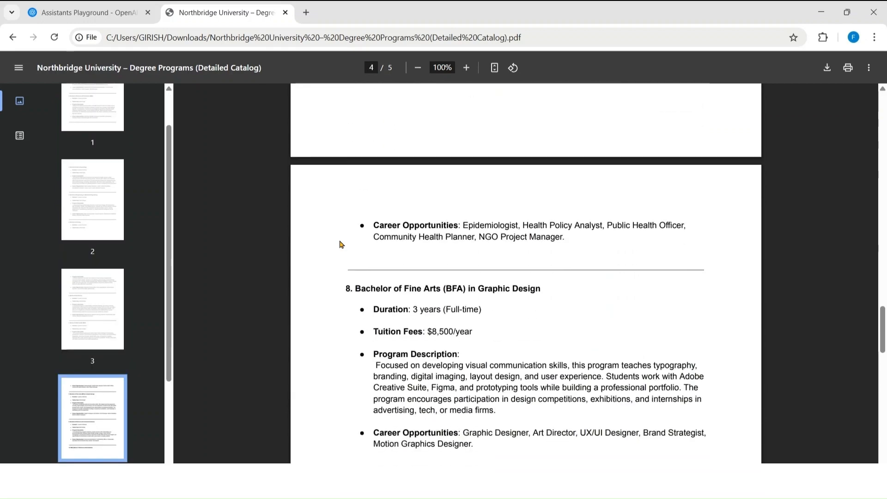
scroll(341, 244, "down", 3)
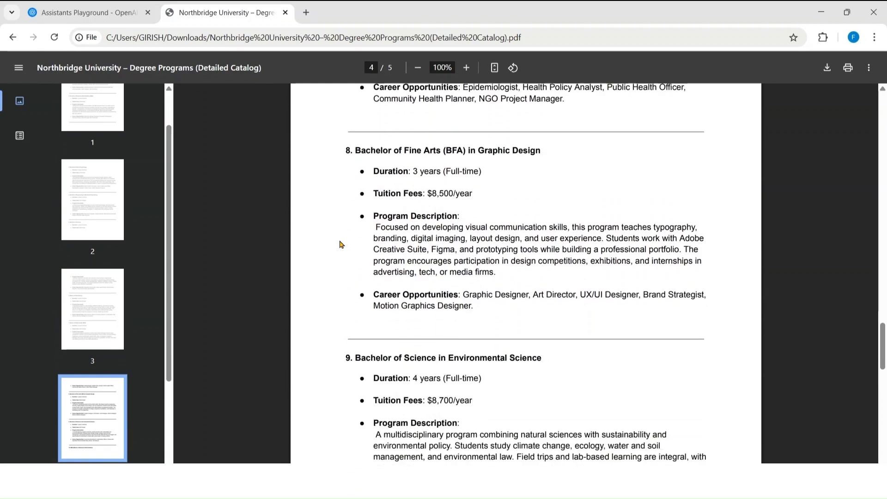
scroll(341, 243, "down", 4)
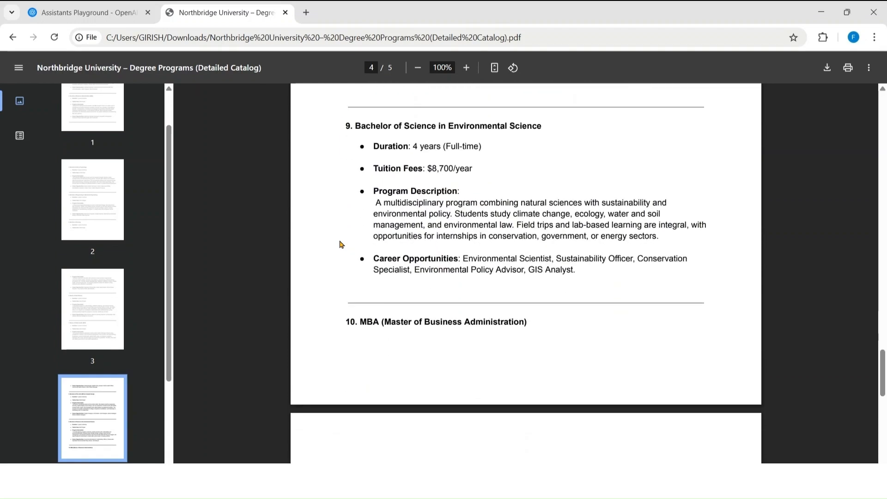
scroll(341, 244, "down", 4)
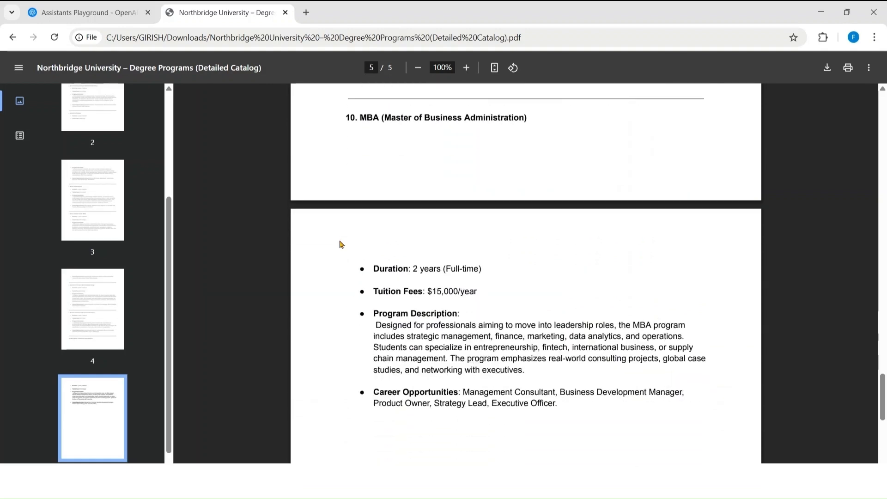
Enable File Search for the AI Career Counselor assistant and attach the Northbridge University degree programs PDF from Downloads.
left_click(105, 8)
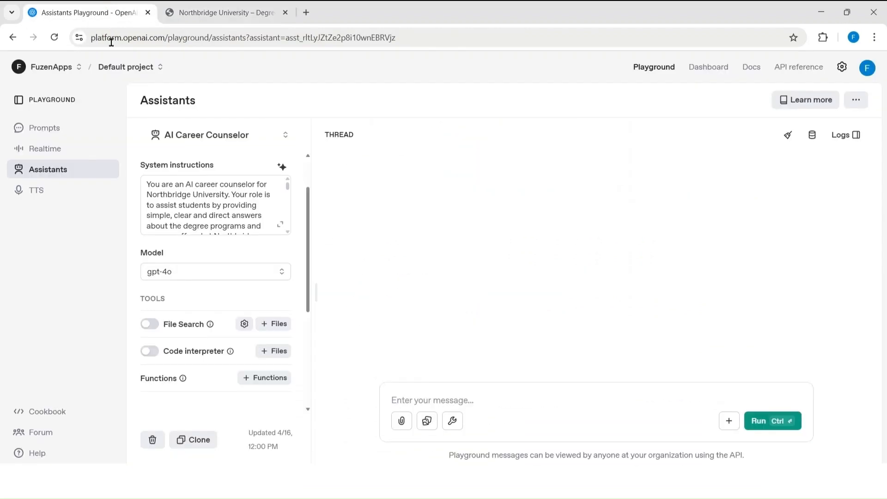
left_click(149, 324)
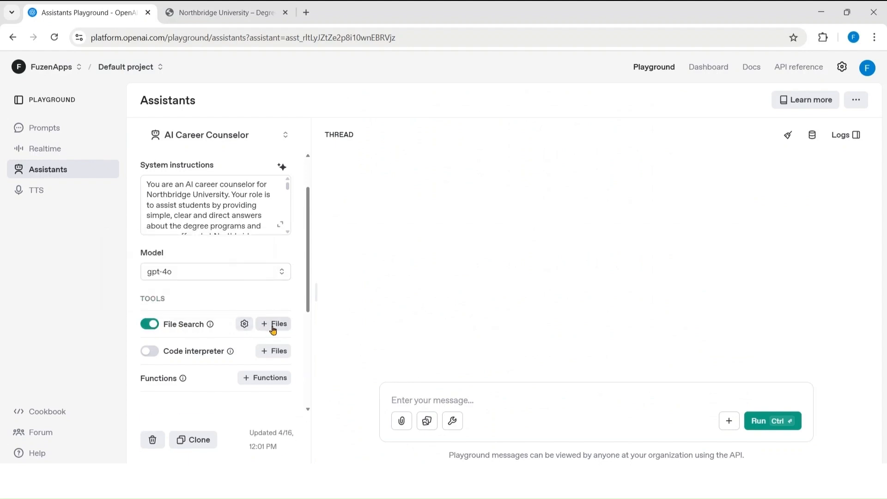
left_click(273, 325)
left_click(417, 290)
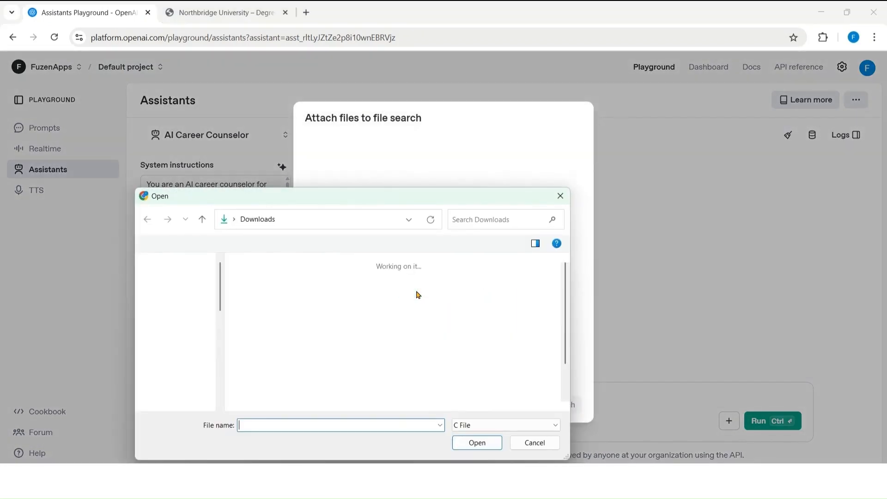
left_click(271, 323)
left_click(465, 442)
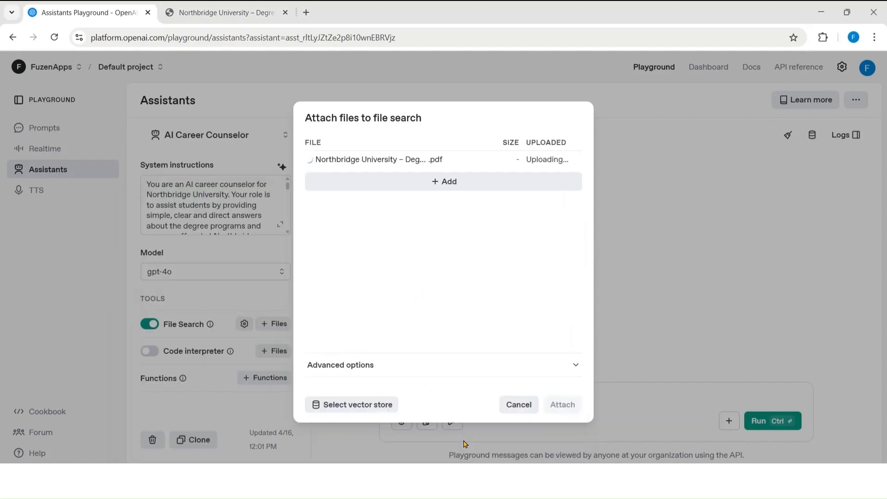
left_click(566, 406)
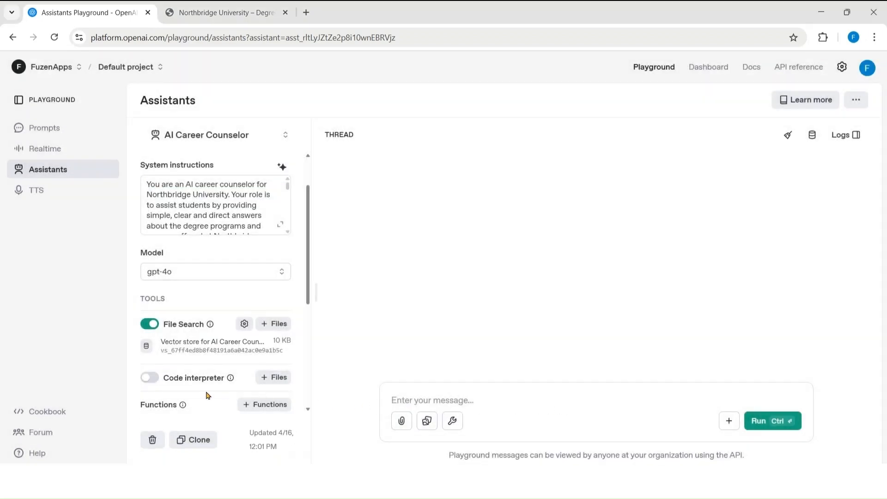
scroll(208, 394, "down", 1)
scroll(208, 395, "down", 1)
scroll(208, 395, "down", 1)
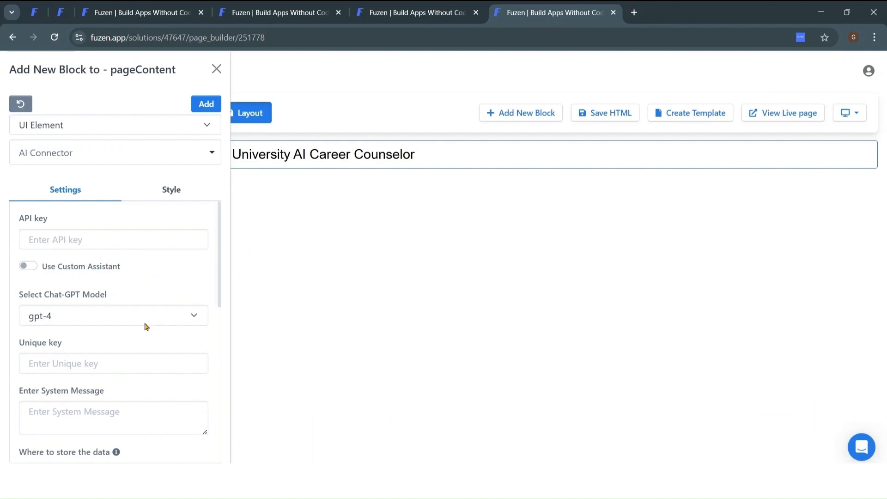
Paste the OpenAI API key into the AI Connector block, enable Use Custom Assistant and select the AI Career Counselor assistant.
left_click(47, 242)
key("ctrl+v")
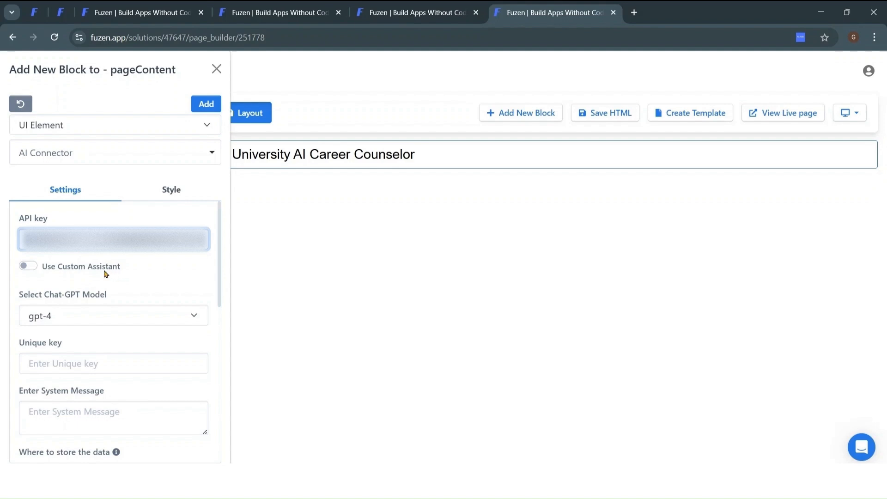
left_click(36, 270)
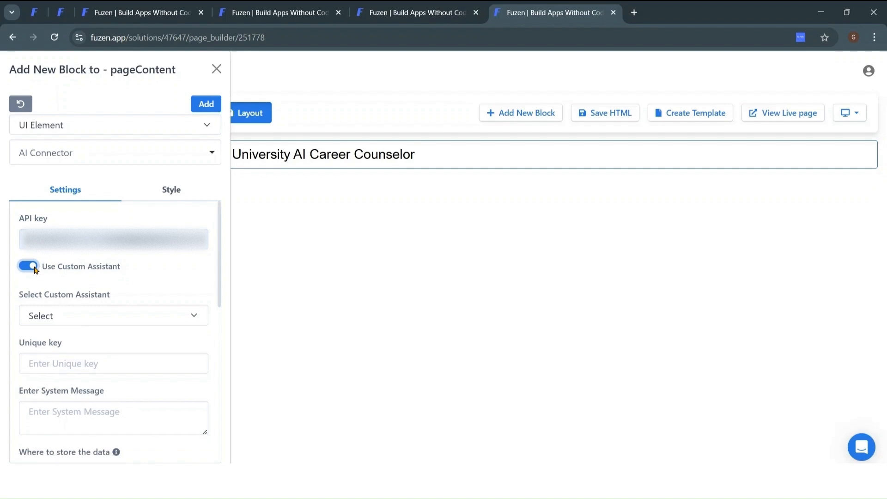
left_click(79, 317)
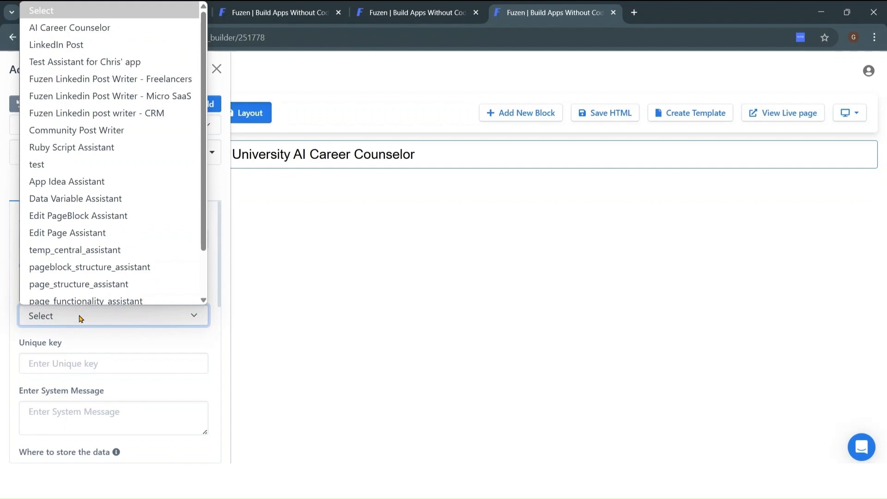
left_click(92, 28)
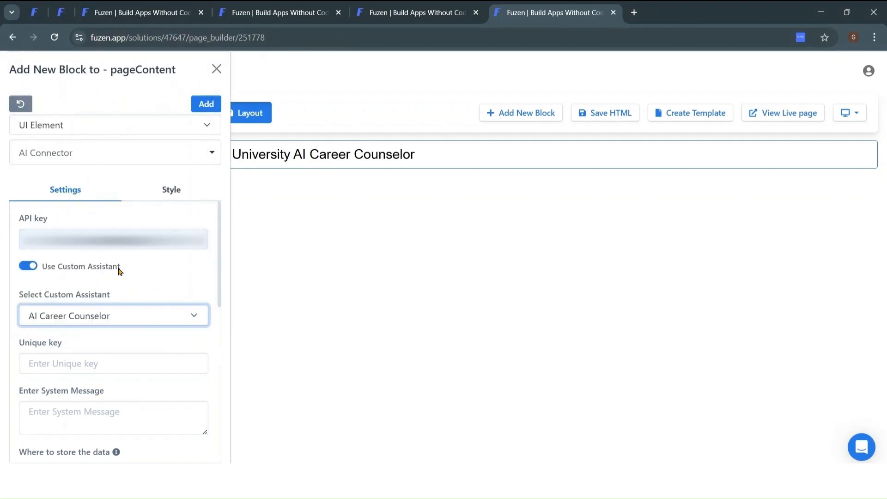
Add the configured AI Connector block to the page and save the page's HTML.
scroll(119, 273, "down", 8)
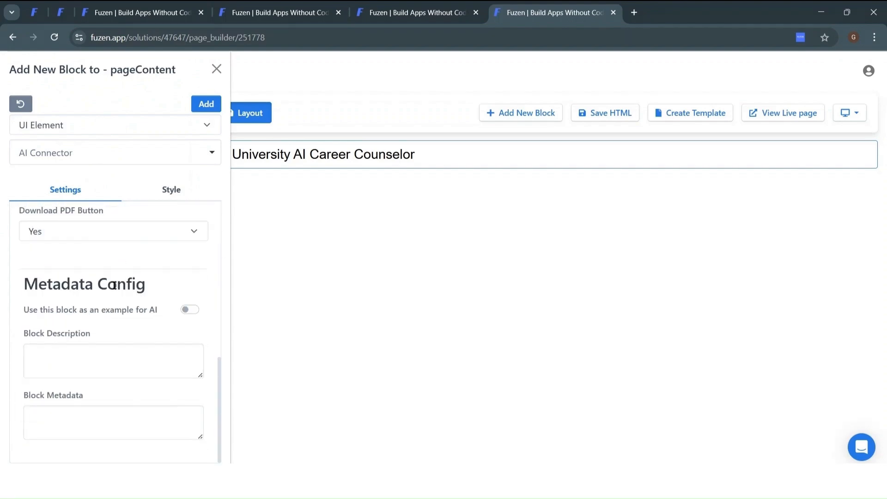
left_click(210, 105)
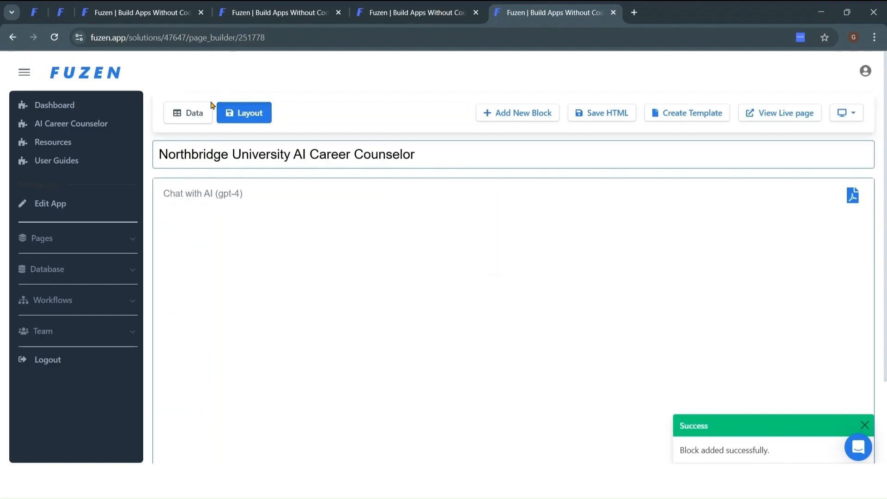
left_click(591, 112)
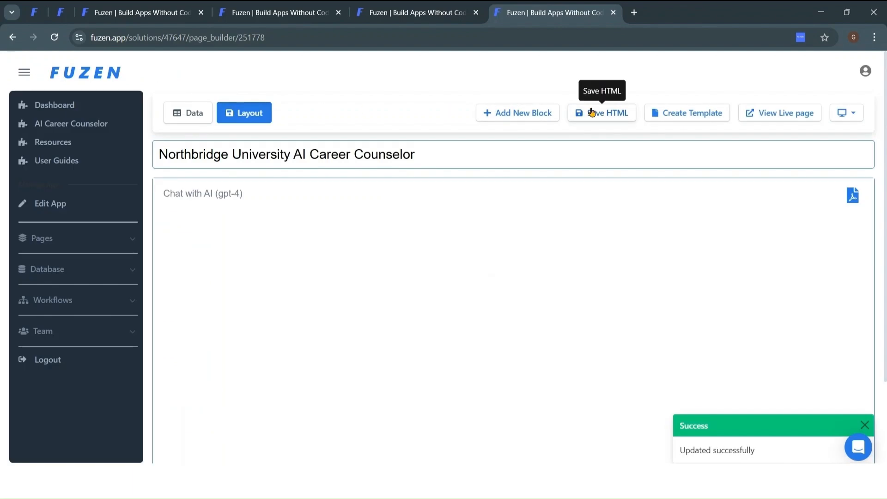
Open the live page and send the chat message "Hi, I need some help deciding my career".
left_click(762, 112)
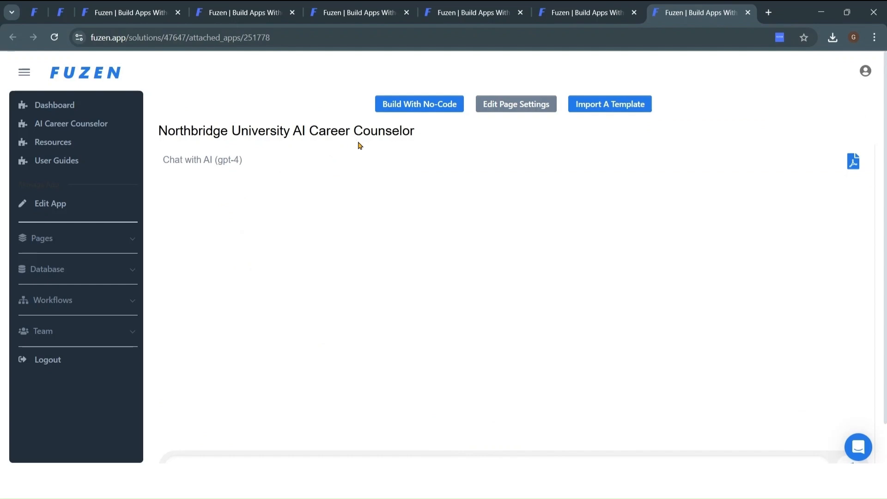
scroll(388, 199, "down", 2)
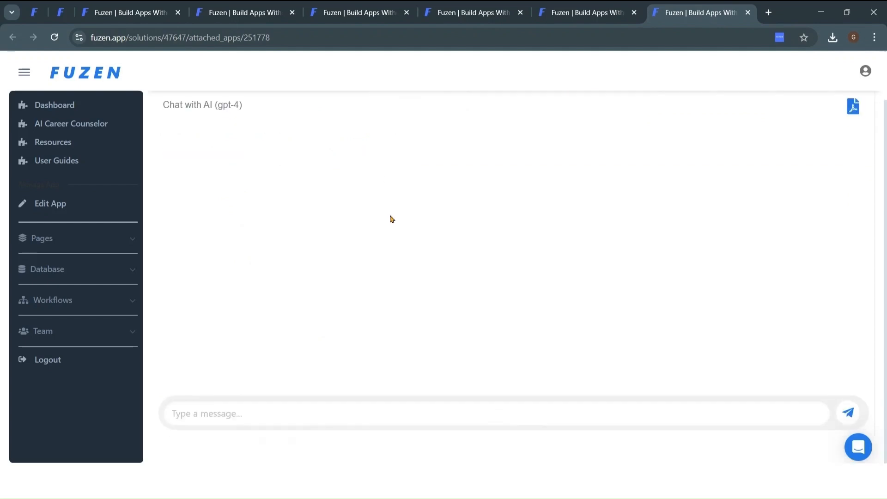
left_click(347, 416)
type("Hi, I")
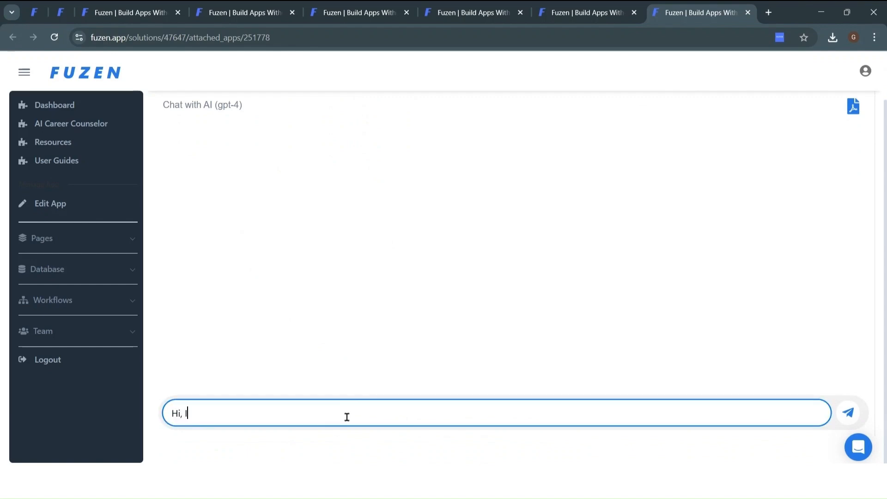
type(" need some help deciding my career")
key("Return")
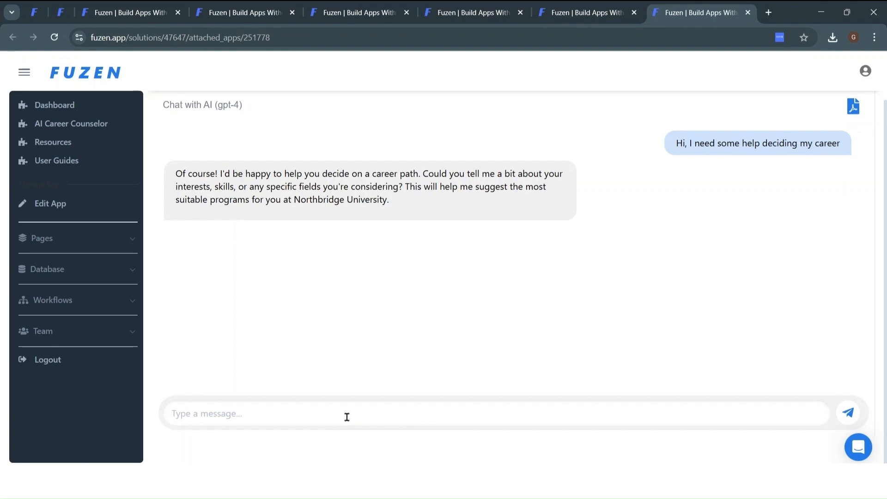
Reply to the career counselor in the chat with "Sure, I am interested in business and tech.".
left_click(347, 417)
type("Sure, I")
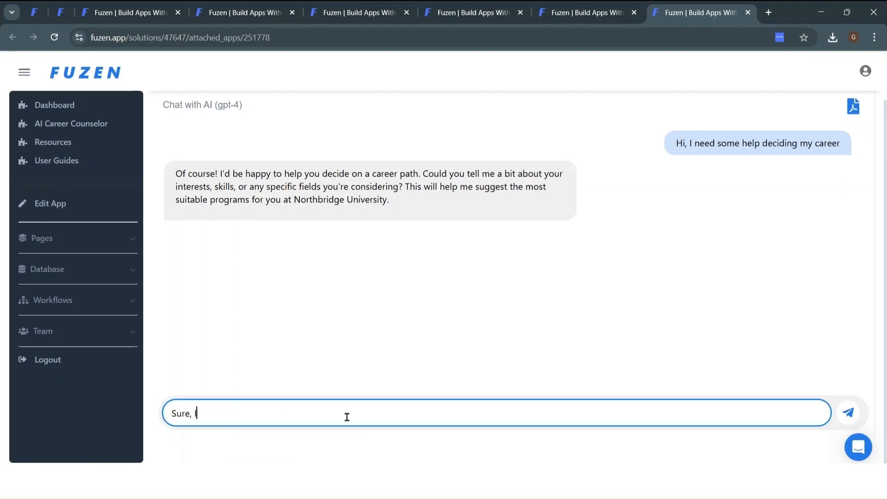
type(" am interested in business and ")
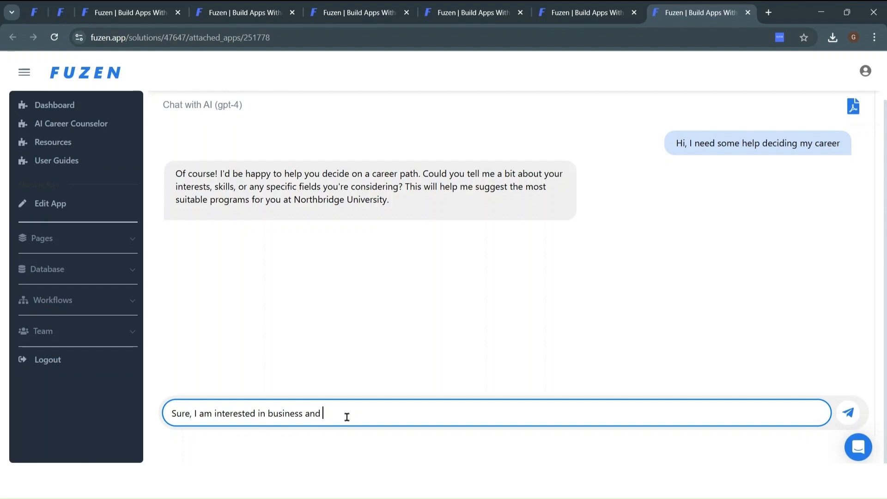
type("tech.")
key("Return")
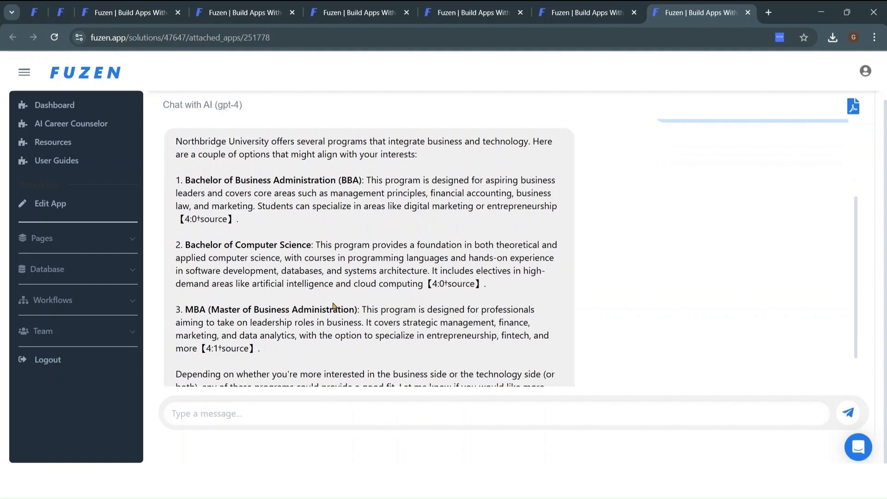
Ask the career counselor "Can you please tell me more about the Bachelor of Computer Science degree?".
left_click(300, 418)
type("Can you please tell me ")
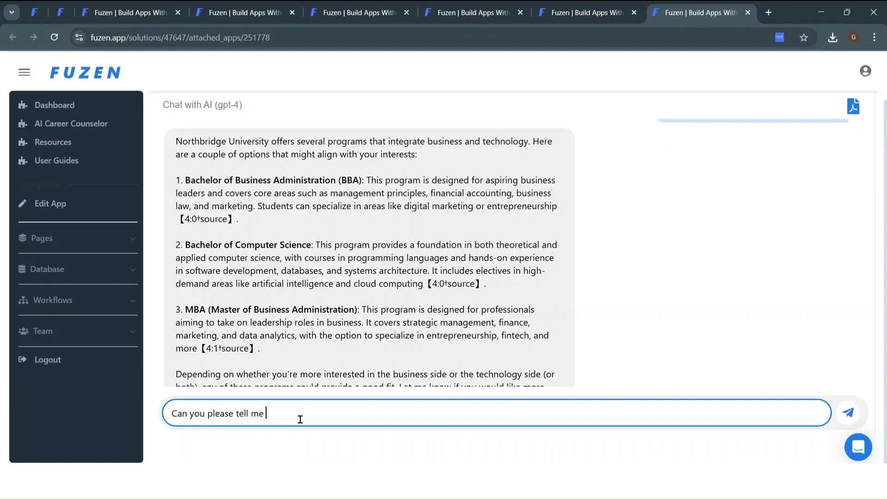
type("more about the Bachelor of Computer Science degree?")
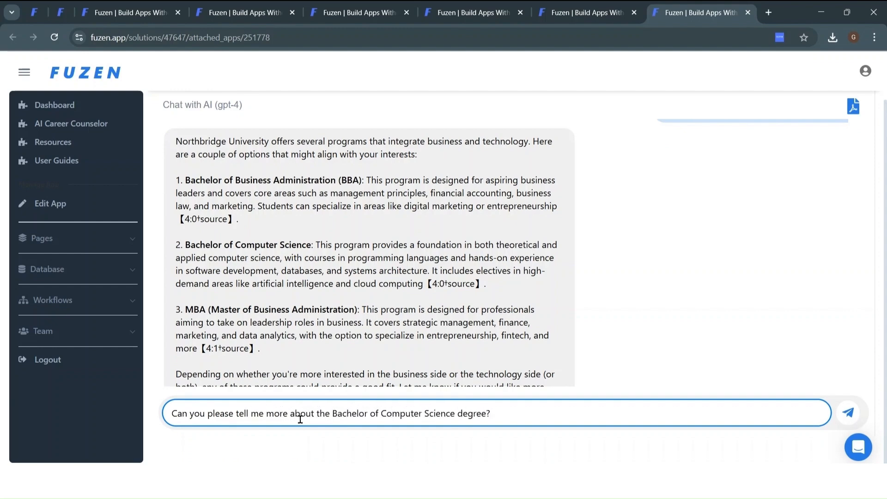
key("Return")
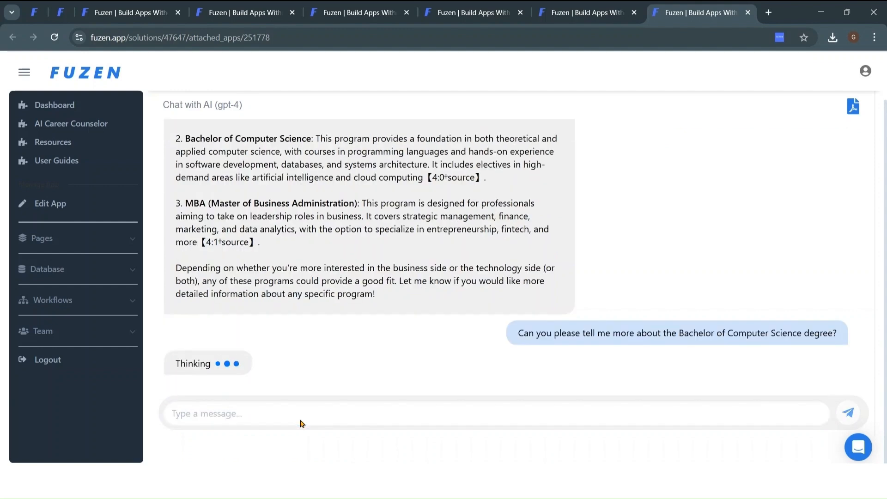